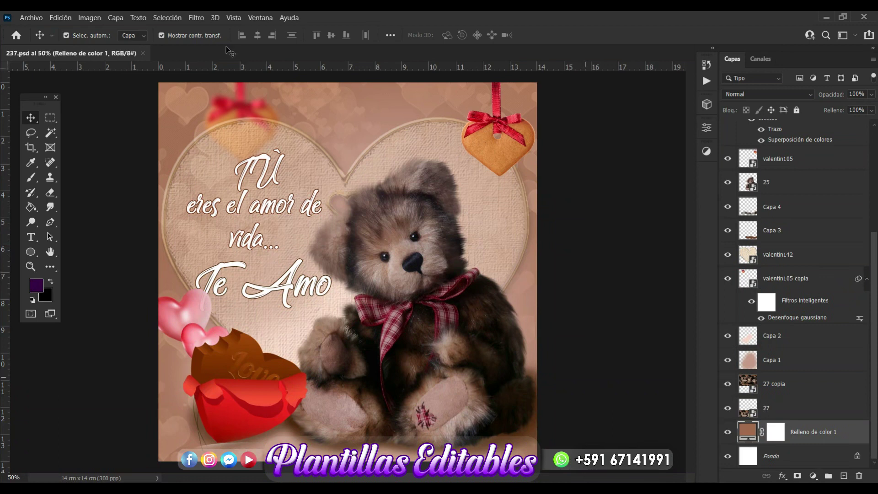
Step: Create a new 14 x 14 cm document at 300 ppi in RGB with a white background
click(32, 18)
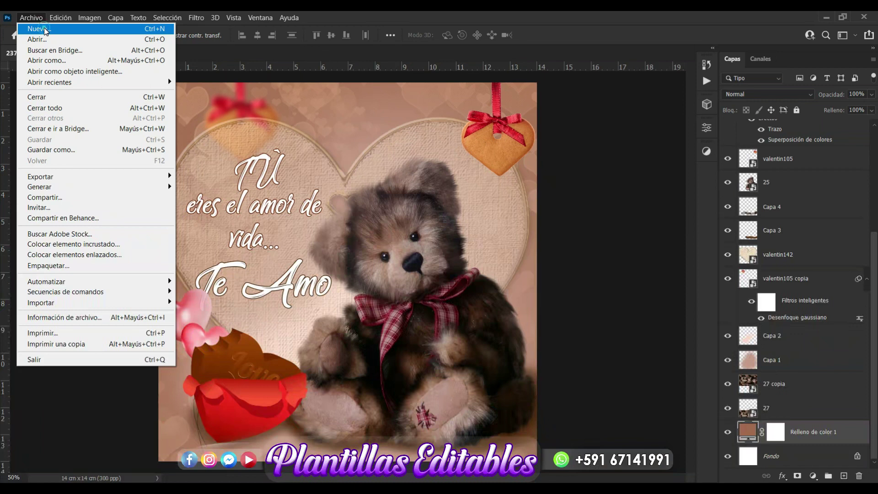
click(46, 30)
click(246, 177)
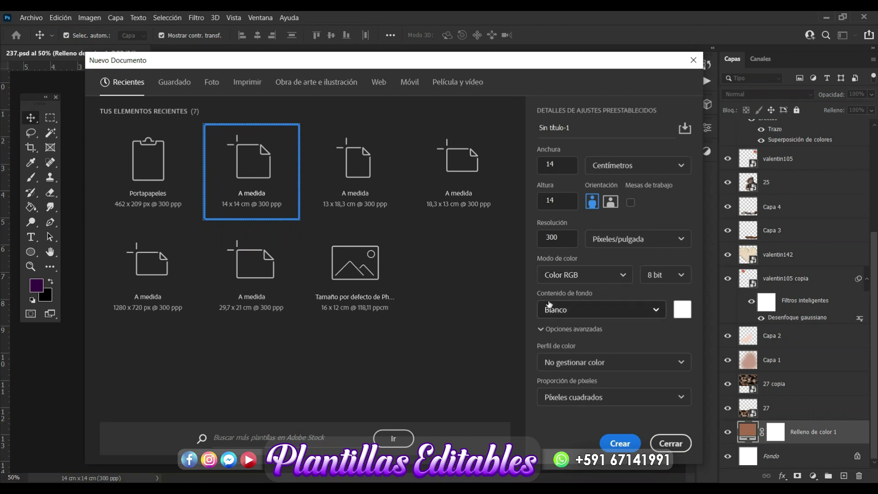
click(623, 445)
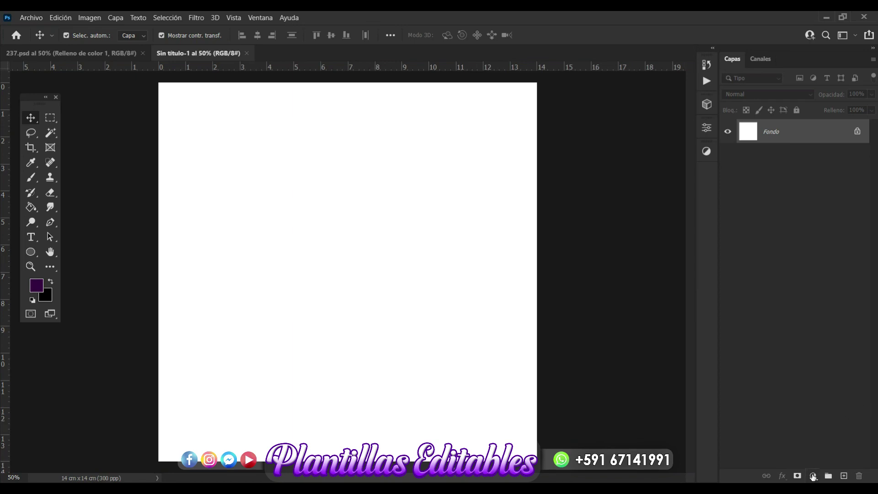
Step: Add a solid color fill layer in brown 946b51 above the background
click(813, 476)
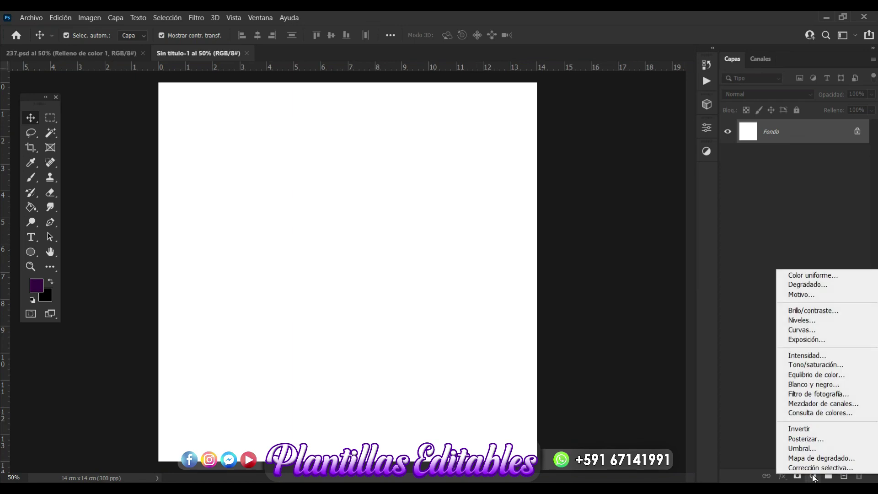
click(806, 276)
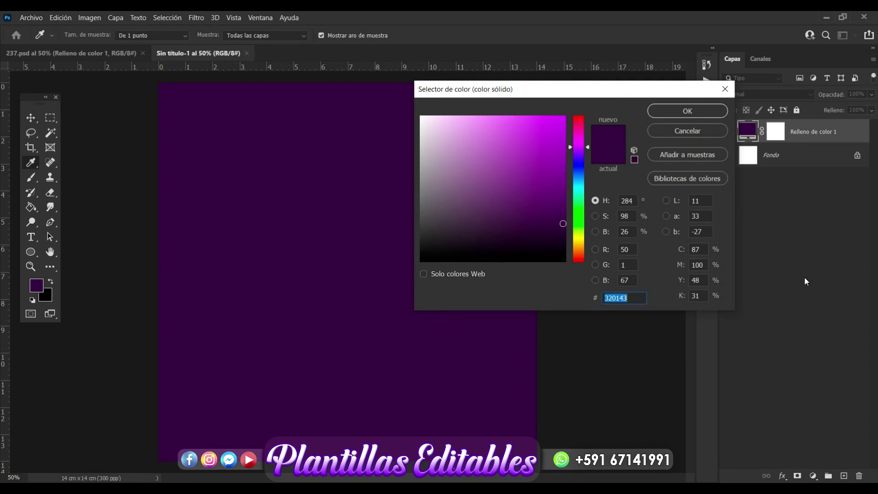
text(9)
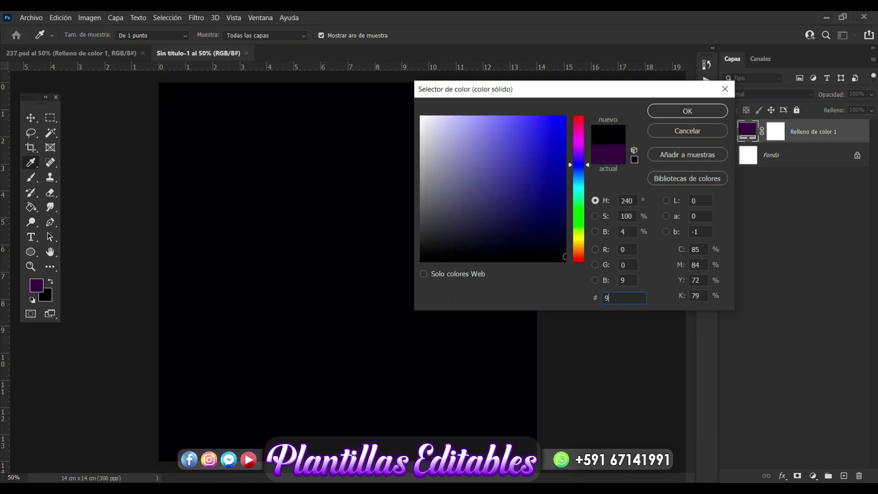
text(4)
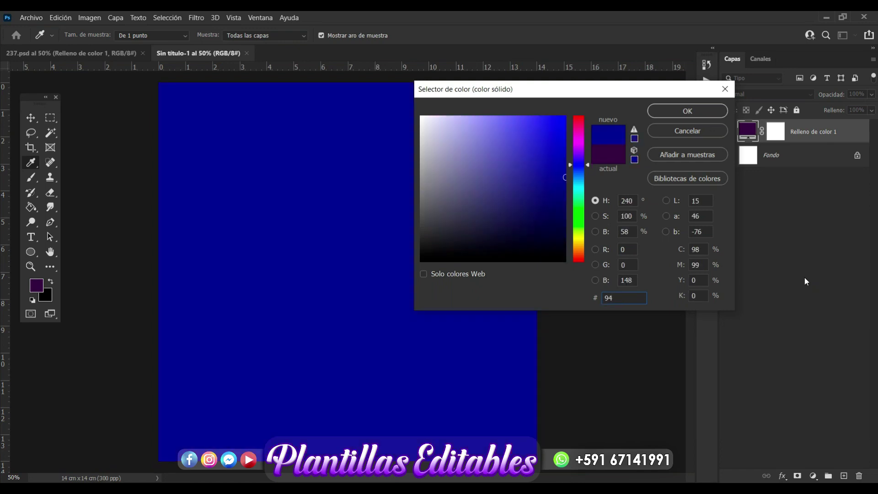
text(6)
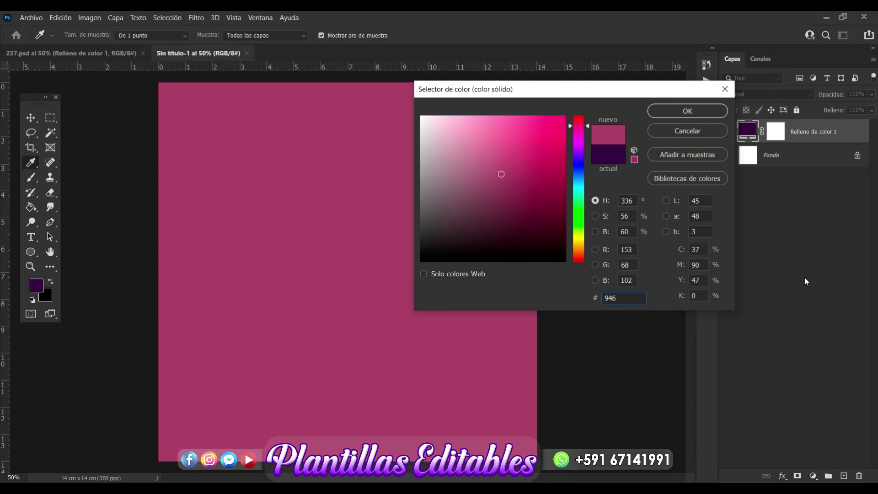
text(b)
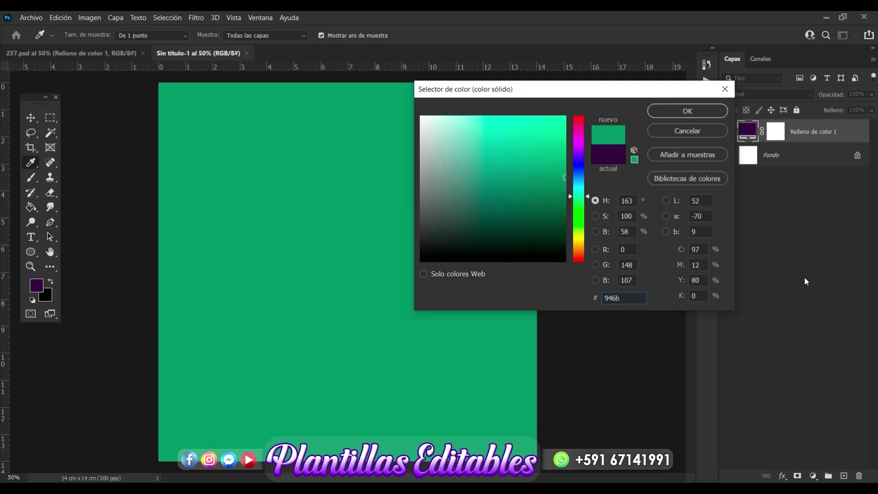
text(51)
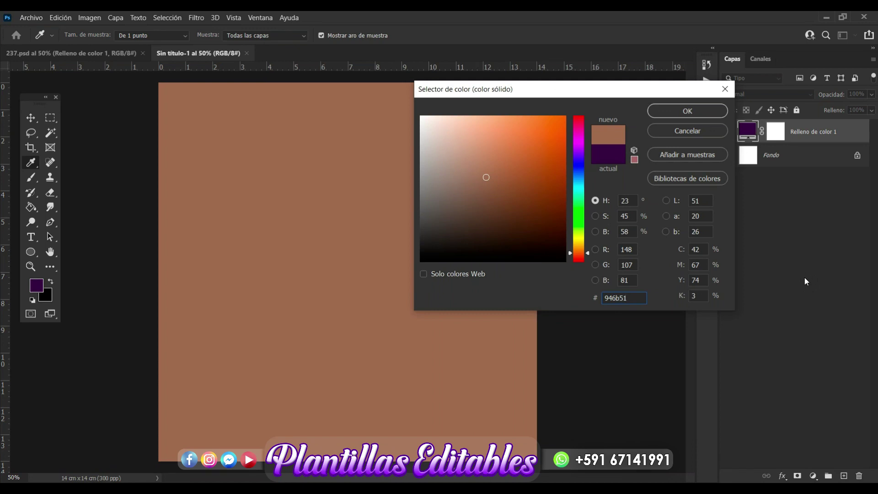
click(698, 113)
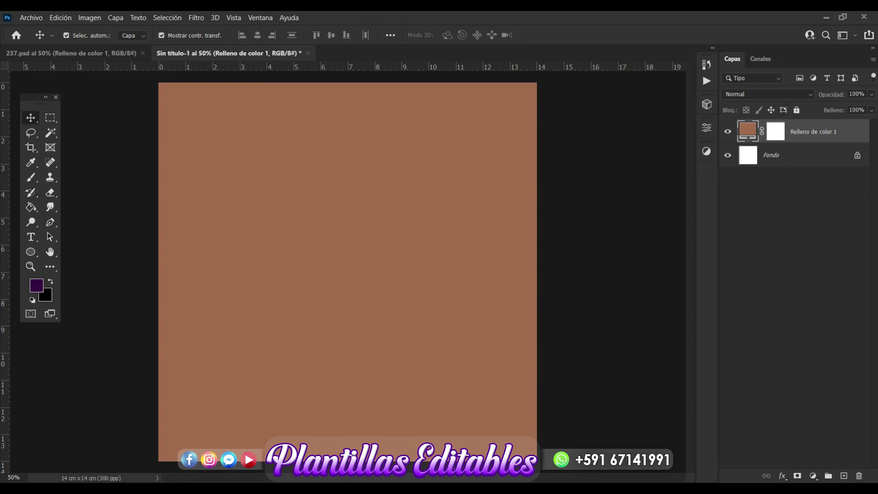
Step: Add an empty layer above the color fill and set the Brush tool's size to 1800 px
click(844, 476)
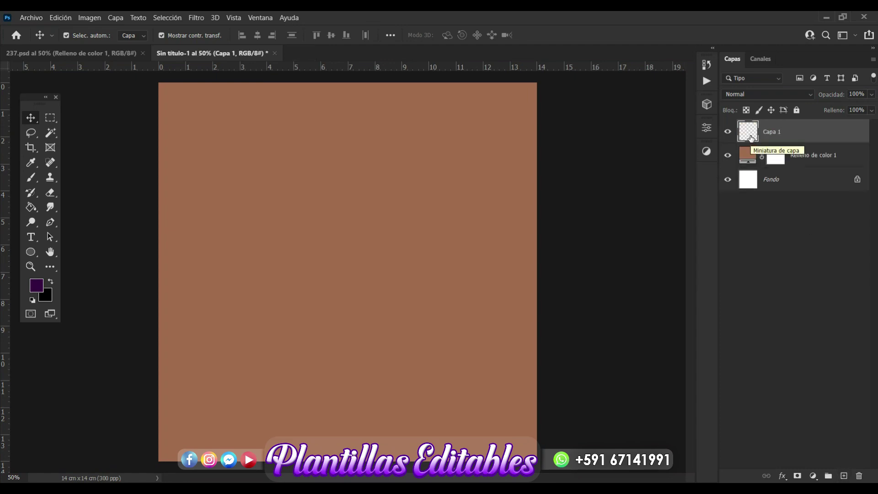
click(35, 180)
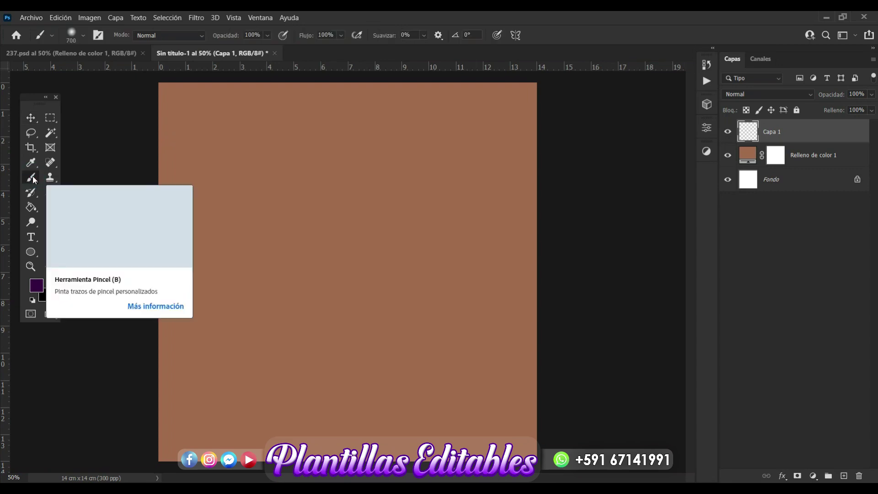
click(82, 34)
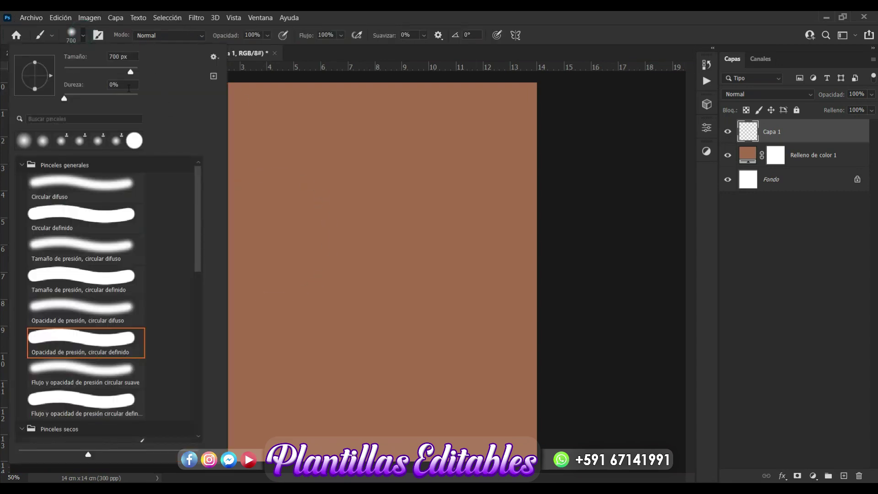
drag(129, 57, 101, 61)
text(1200 px)
click(72, 34)
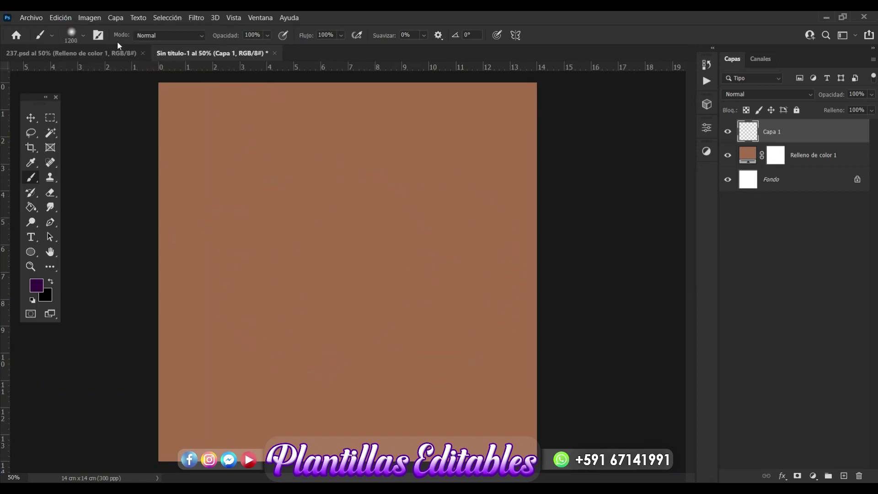
click(83, 36)
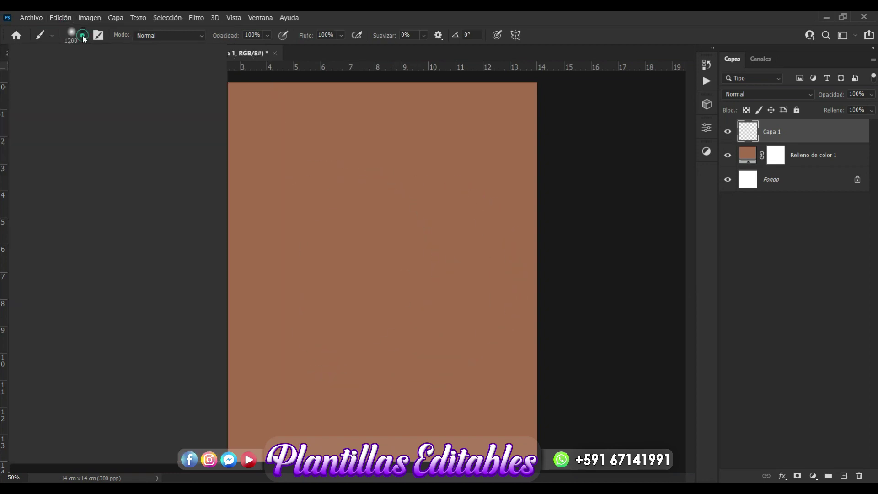
click(130, 57)
text(1800 px)
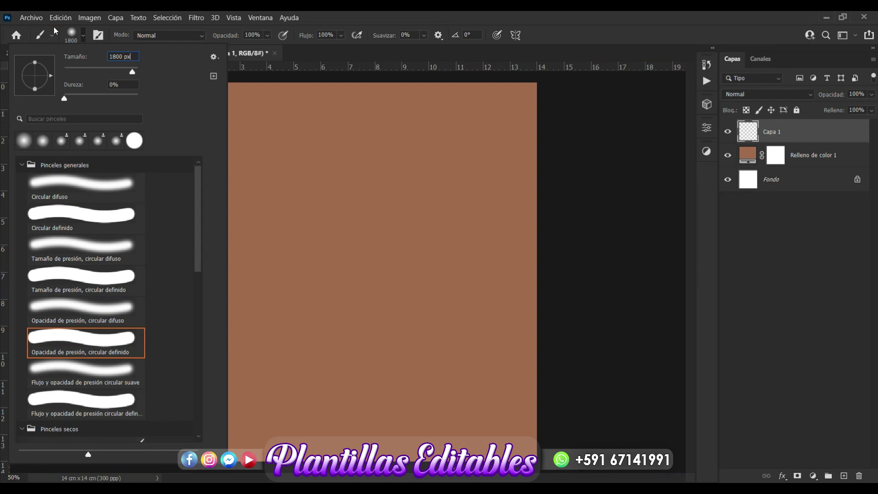
key(Return)
click(71, 34)
click(71, 33)
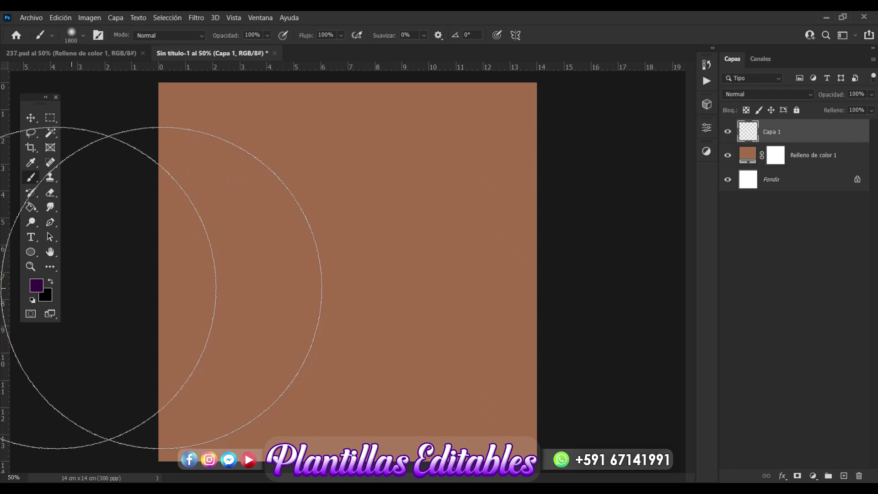
Step: Sample the canvas brown and choose its lighter pinkish tint ddbca7 as the foreground color
click(36, 286)
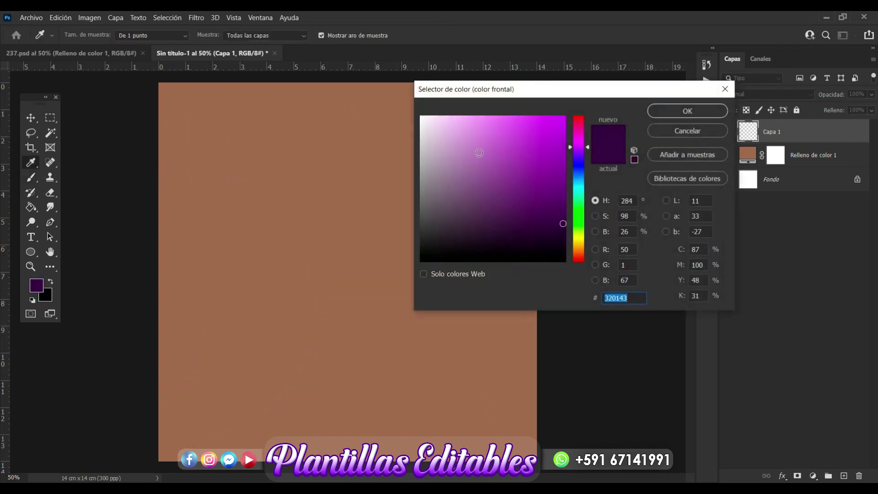
click(313, 306)
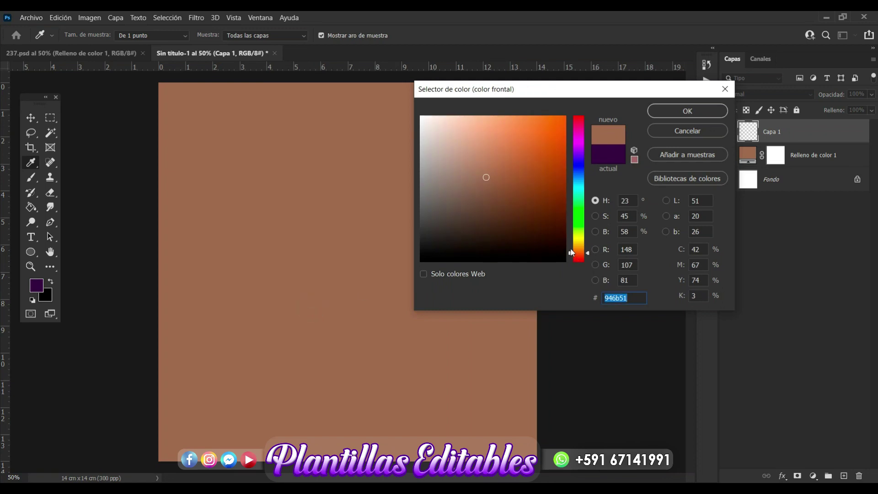
drag(571, 252, 575, 245)
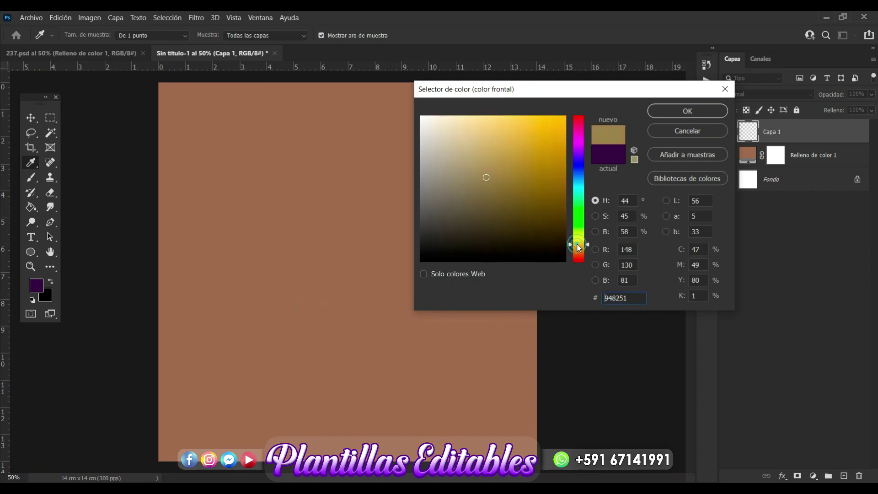
click(267, 314)
click(463, 136)
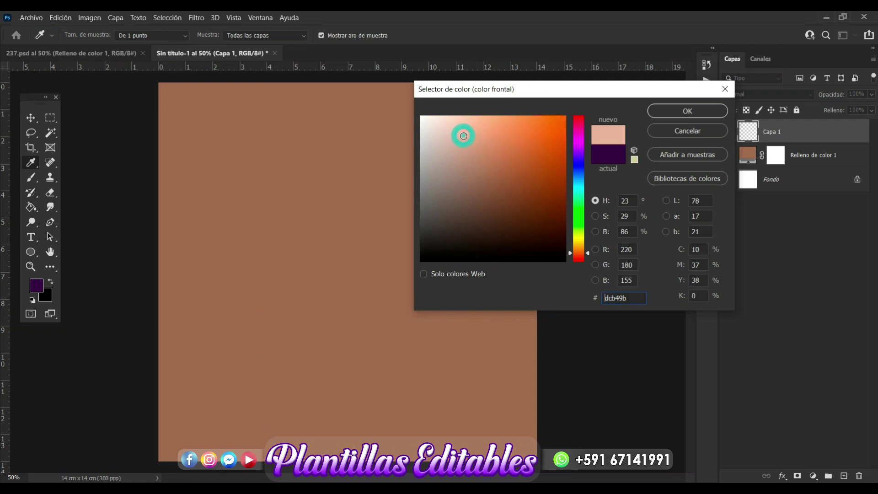
click(455, 136)
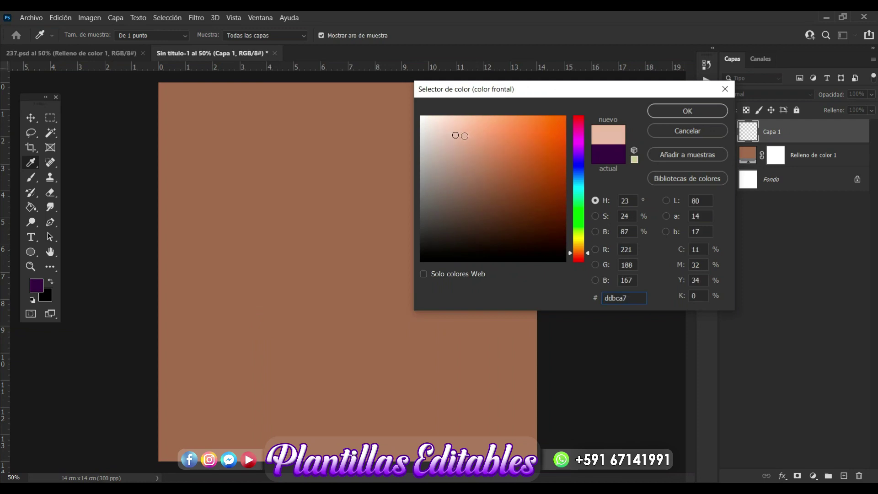
click(676, 111)
Step: Paint a large soft glow at the center of the canvas on Capa 1 with the brush
key(b)
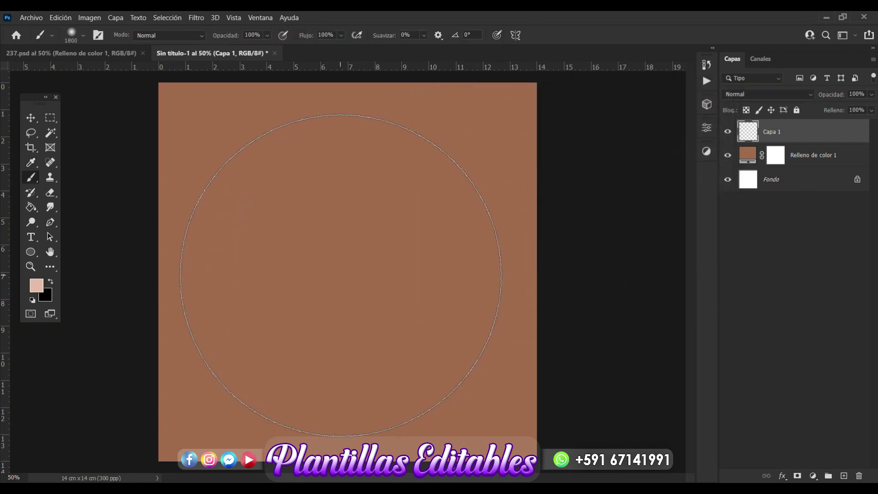
click(345, 276)
click(346, 276)
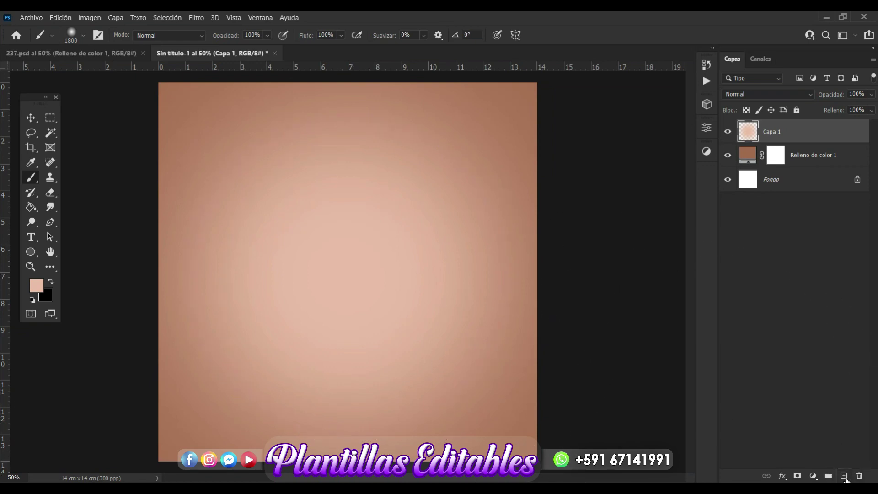
Step: Add another empty layer above Capa 1 and set the brush size to 1200 px
click(845, 477)
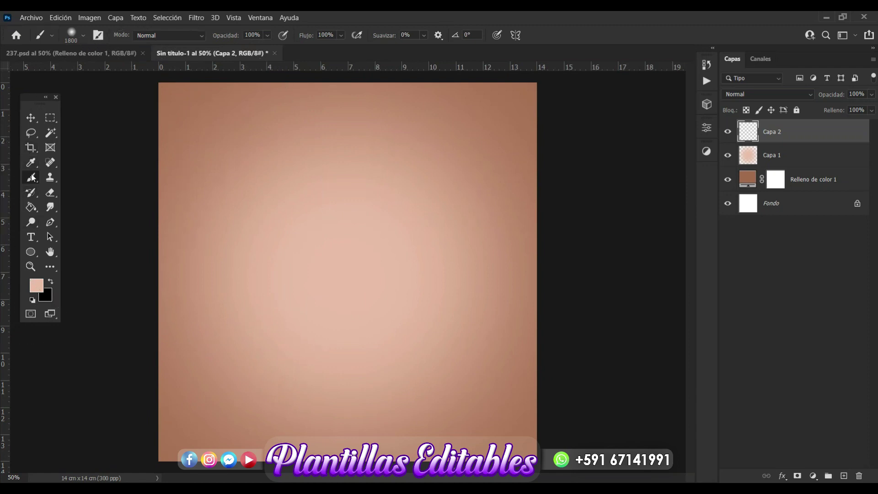
click(84, 35)
click(123, 57)
text(1200)
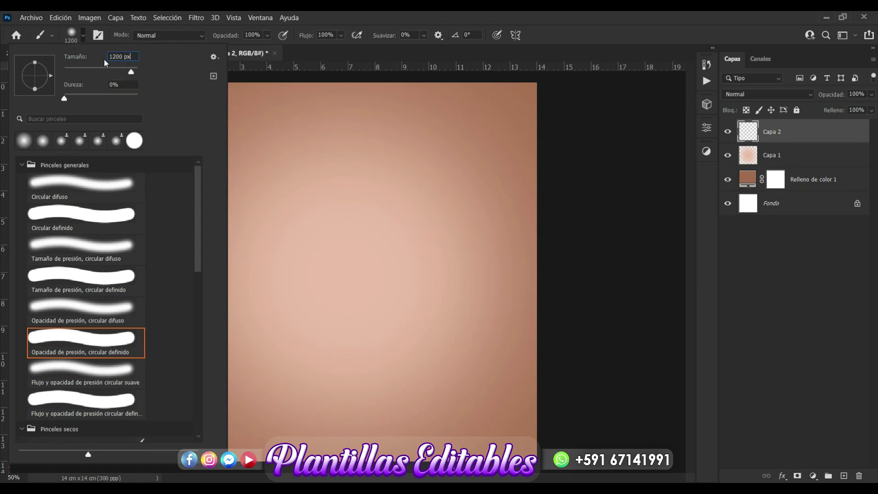
key(Return)
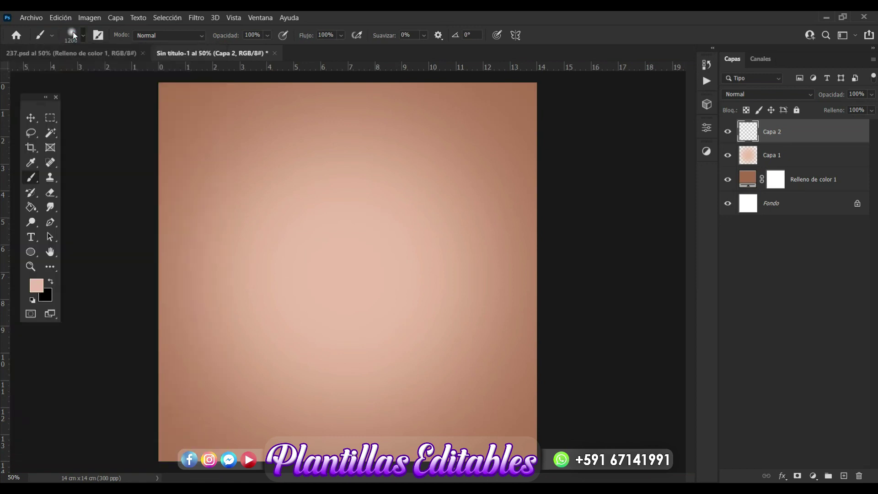
Step: Set the foreground color to the very light cream f8e4d7
click(39, 289)
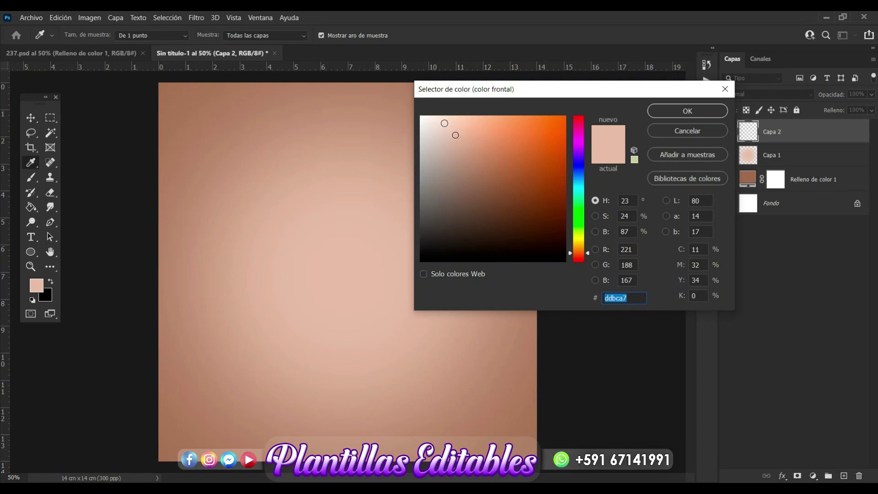
click(444, 123)
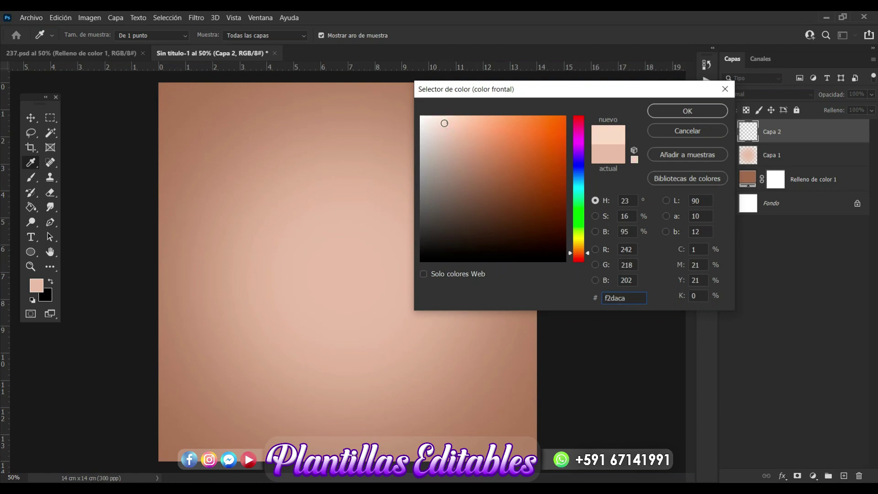
click(439, 120)
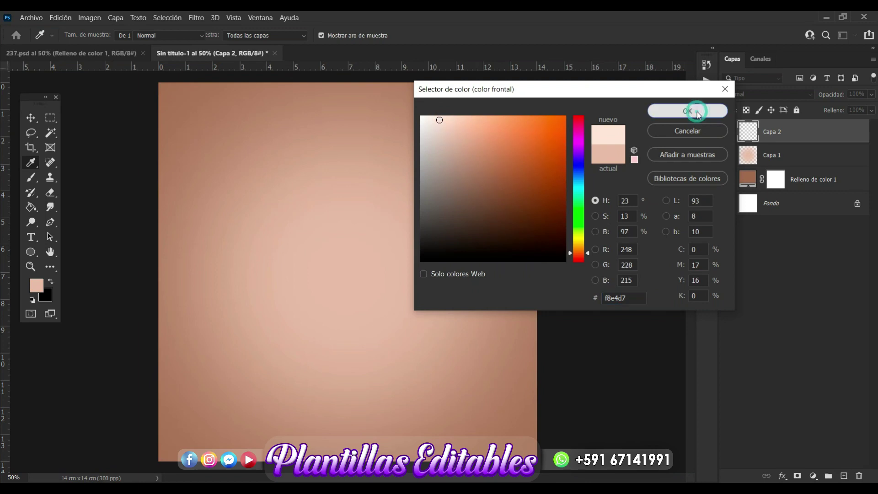
click(688, 111)
Step: Paint overlapping soft light dabs around the canvas center on Capa 2, raising the brush hardness slightly after the first dab
click(348, 283)
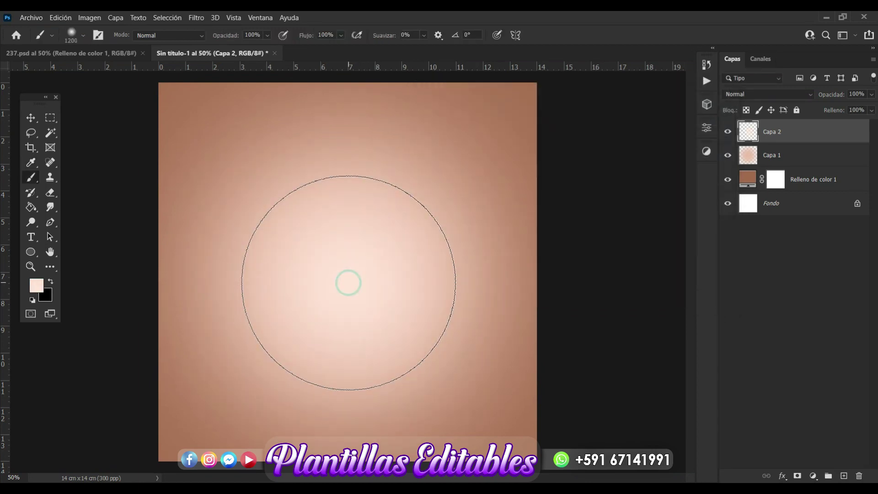
click(83, 35)
drag(65, 99, 69, 98)
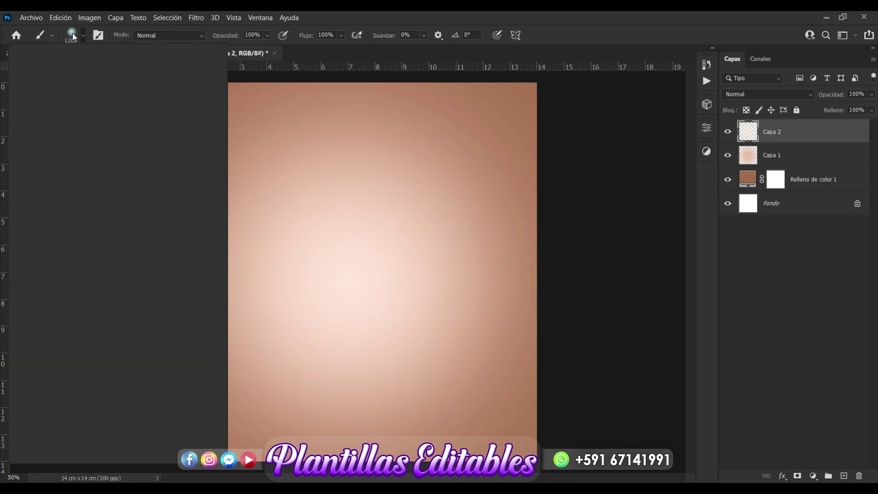
click(381, 318)
click(382, 274)
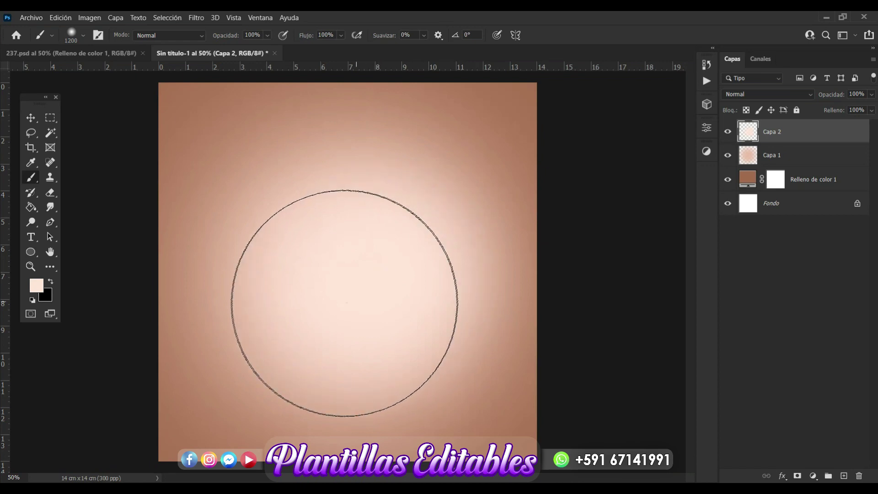
click(348, 302)
click(302, 318)
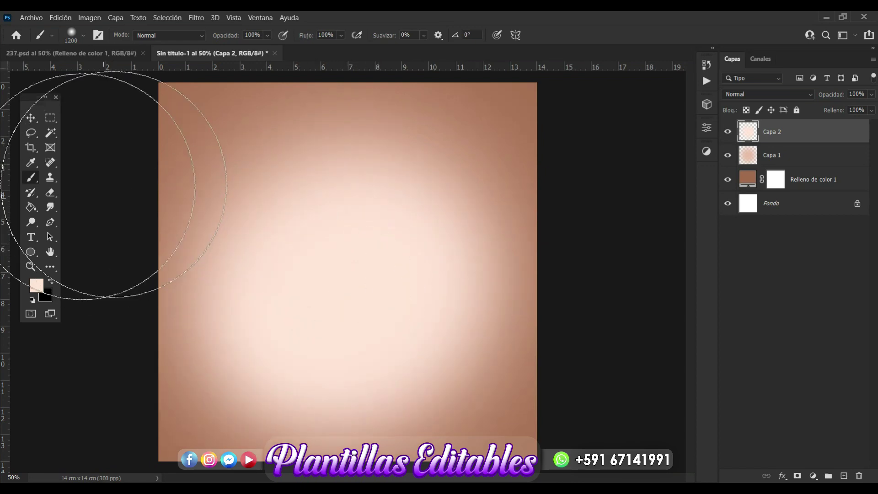
Step: Place the teddy bear picture 25 from the tarjeta 2 folder into the canvas as the topmost layer
click(32, 118)
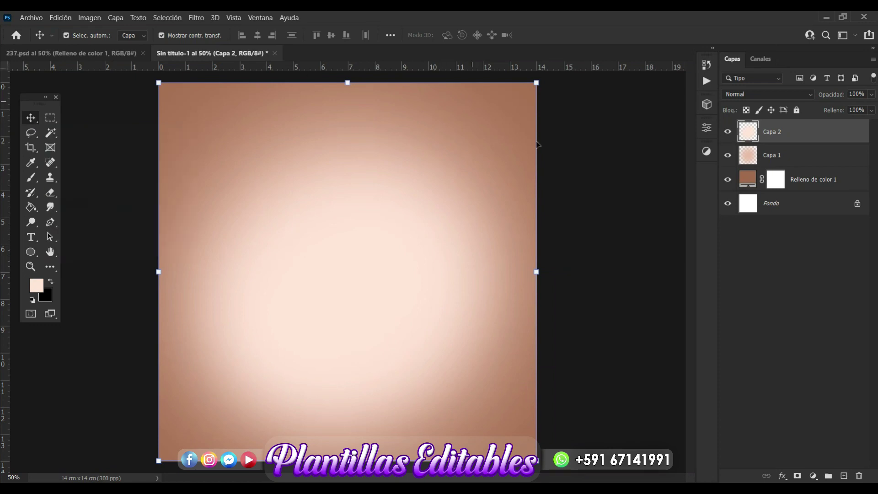
click(623, 190)
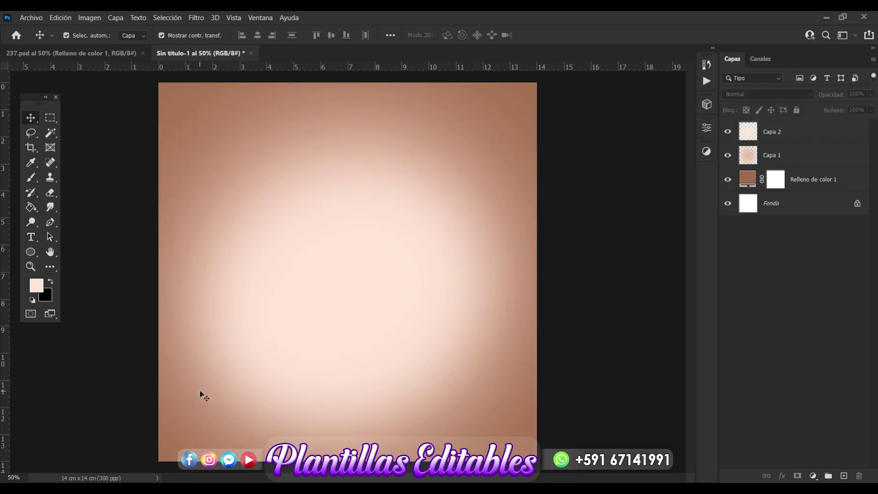
key(alt+Tab)
click(205, 326)
drag(333, 94, 490, 291)
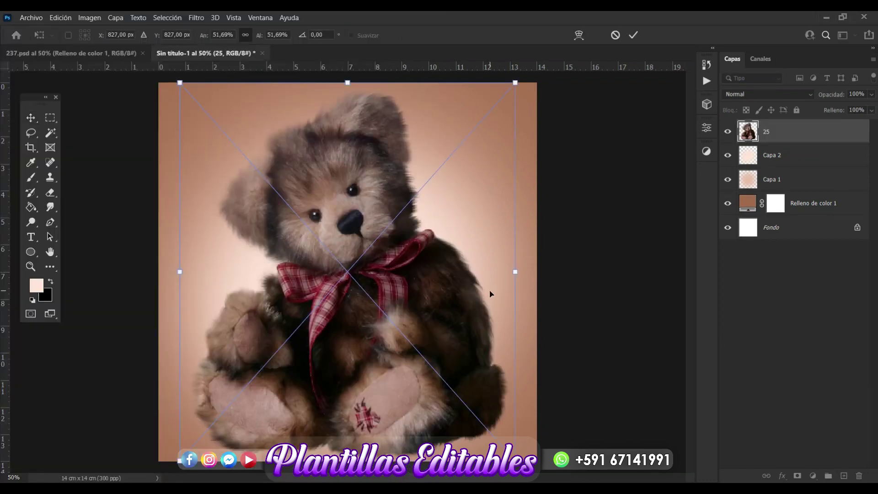
key(Return)
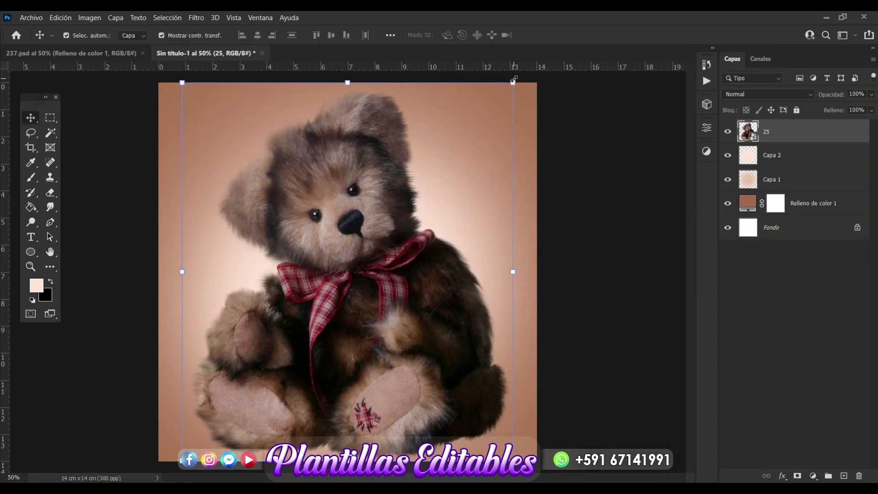
Step: Shrink the teddy bear proportionally and move it to the lower right of the canvas, close to the edge
drag(513, 80, 448, 158)
drag(372, 366, 461, 350)
key(Return)
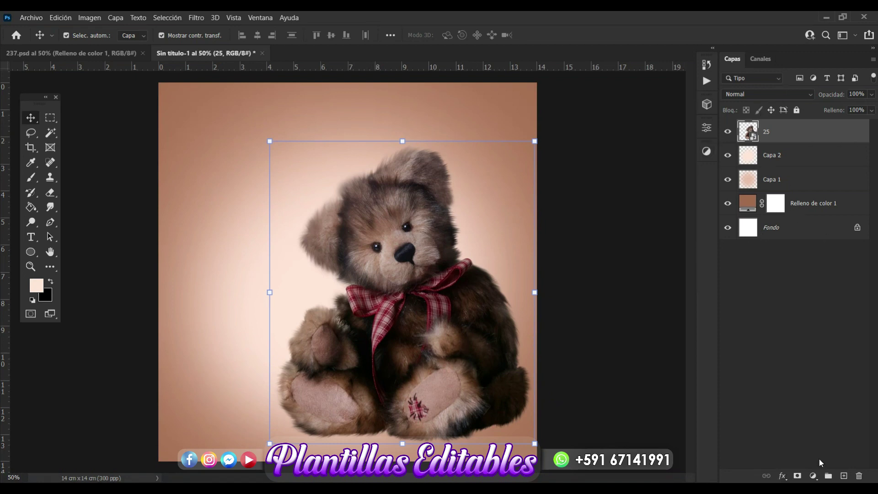
Step: Add a new empty layer above the bear and set the brush size to 325 px
click(845, 477)
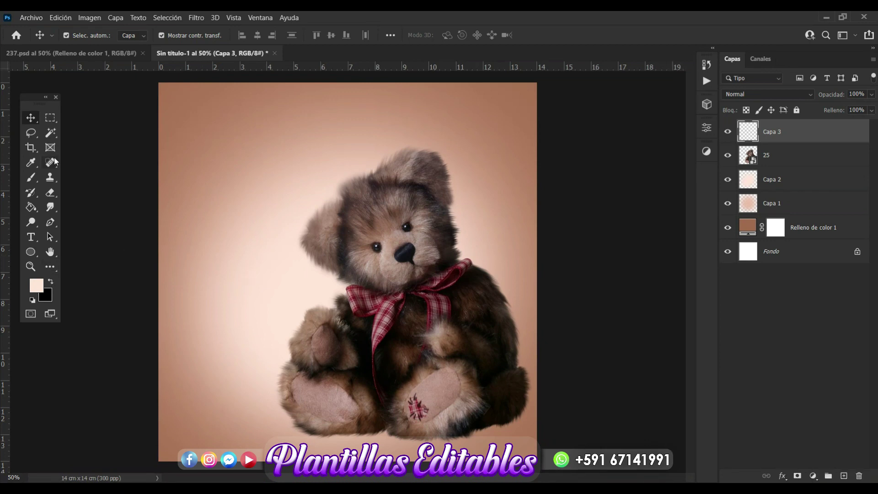
click(30, 176)
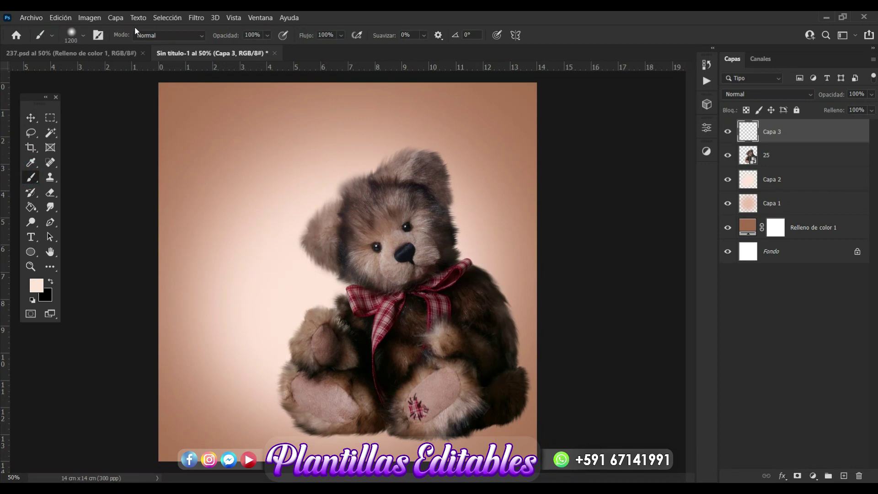
click(83, 35)
drag(124, 72, 125, 74)
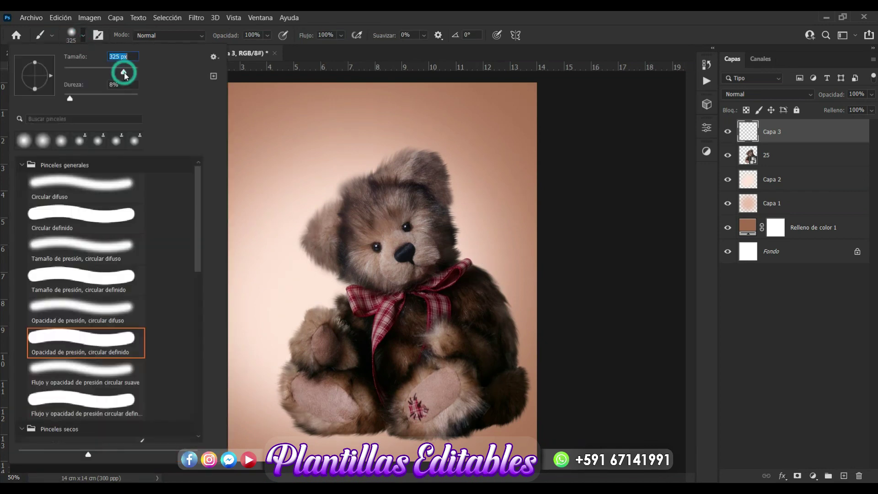
click(73, 37)
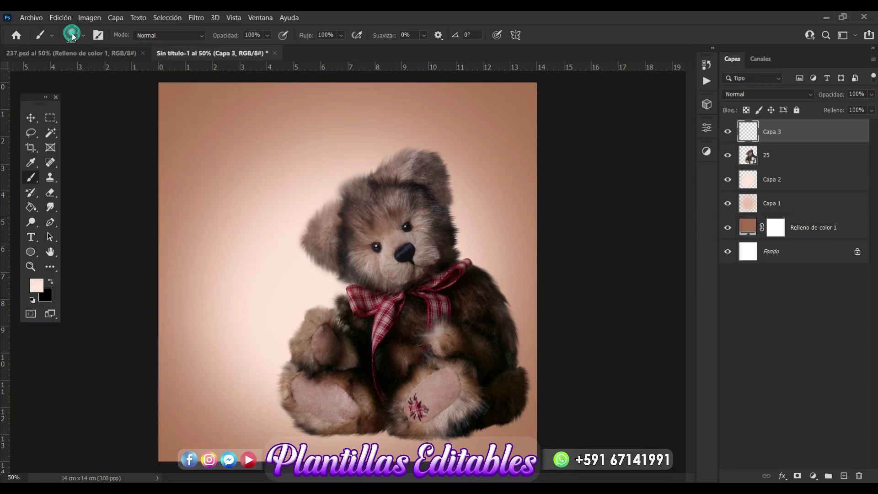
Step: Set the foreground color to the dark brown 47382b, starting from a tone sampled on the bear's fur, and return to the brush
click(36, 283)
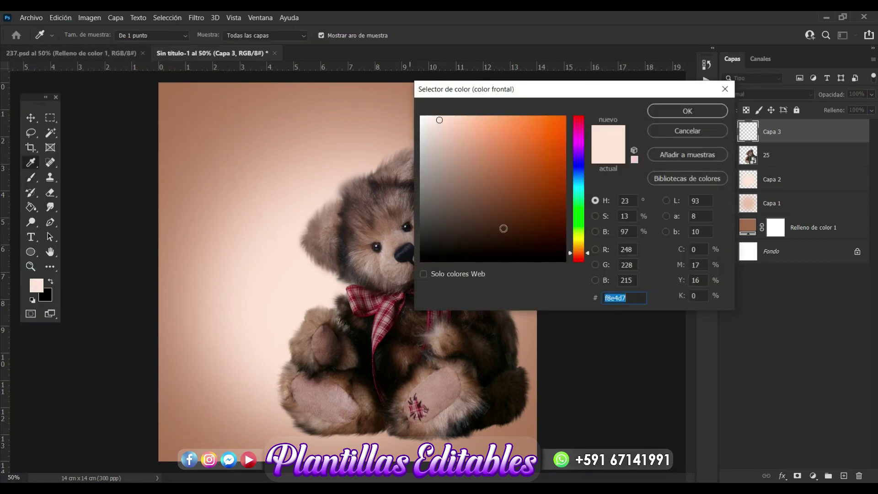
click(511, 400)
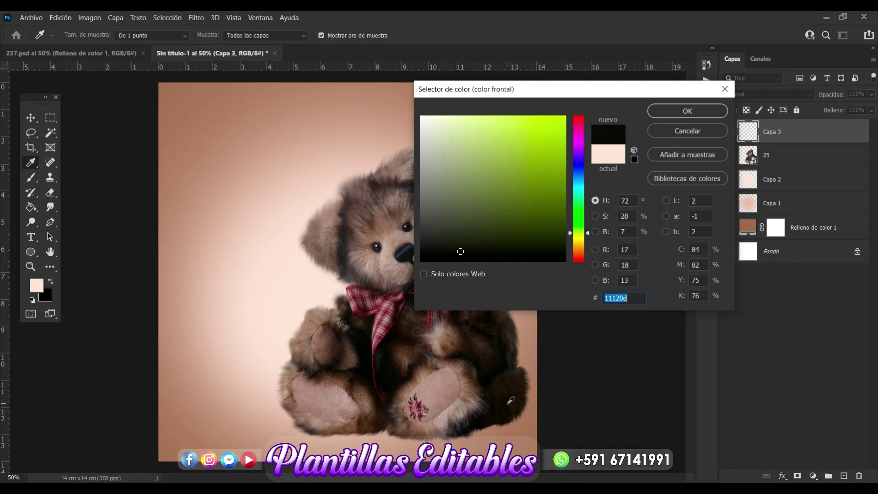
click(519, 404)
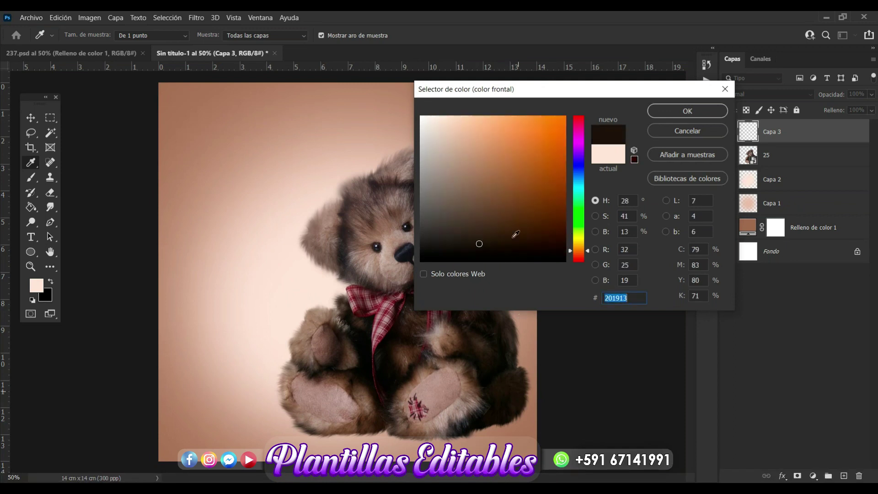
click(478, 222)
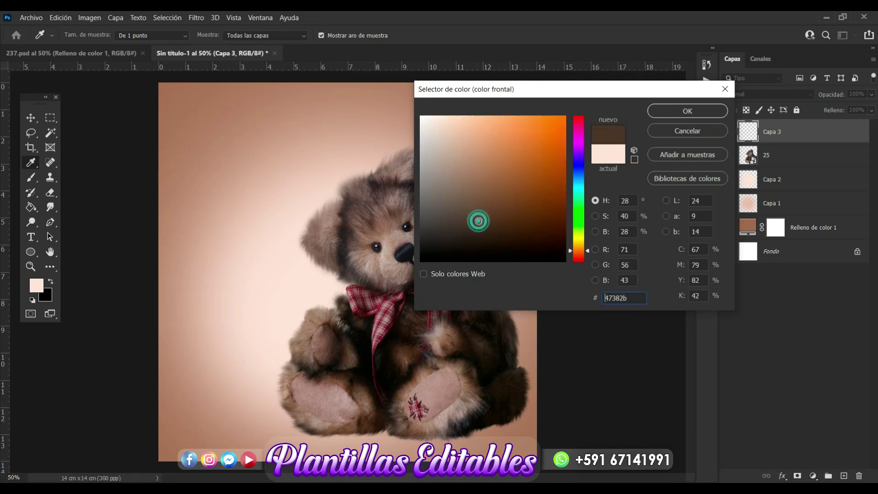
click(678, 112)
key(b)
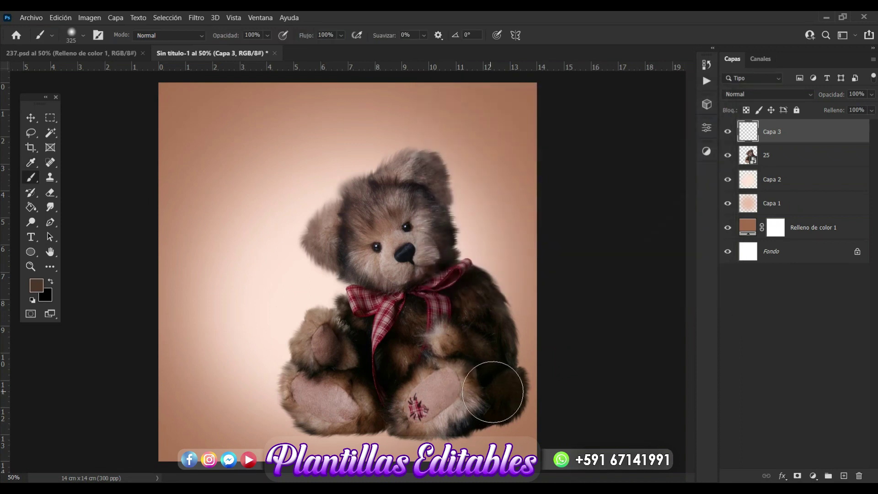
Step: Move Capa 3 beneath the bear layer 25 and brush behind the bear's dark rear foot
click(494, 392)
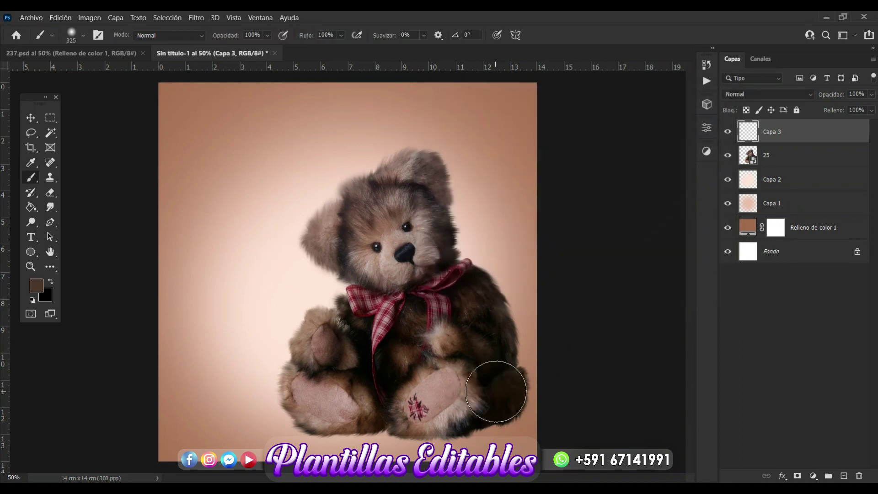
drag(821, 134, 816, 169)
mouse_move(499, 398)
mouse_down()
mouse_move(500, 388)
mouse_move(485, 415)
mouse_move(470, 412)
mouse_move(487, 408)
mouse_up()
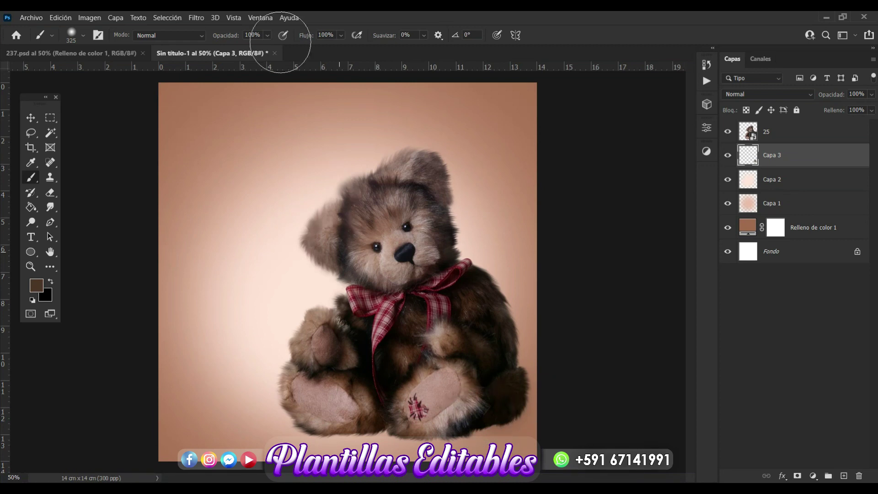
Step: Lower the brush opacity to 52% and paint a soft brown shadow behind the bear's base on Capa 3
click(268, 36)
drag(283, 49, 254, 49)
mouse_move(520, 412)
mouse_down()
mouse_move(503, 398)
mouse_move(434, 423)
mouse_move(296, 414)
mouse_move(403, 423)
mouse_move(475, 411)
mouse_move(509, 392)
mouse_up()
mouse_move(288, 392)
mouse_down()
mouse_move(280, 392)
mouse_move(352, 417)
mouse_move(450, 407)
mouse_move(483, 417)
mouse_up()
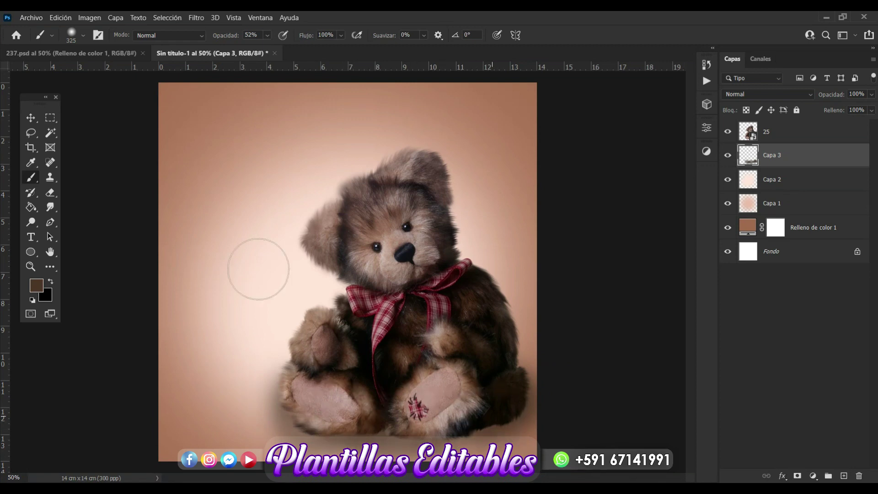
Step: Darken the foreground color to 2b221a and set the brush size to 200 px
click(34, 284)
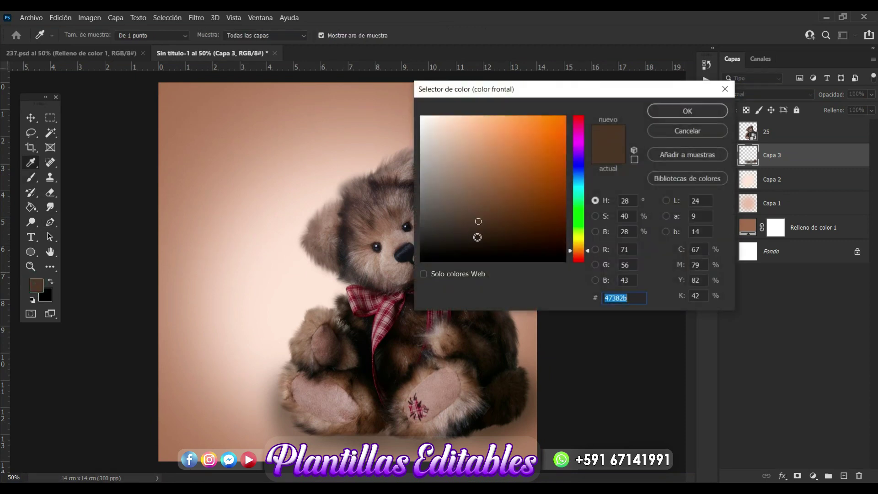
click(477, 237)
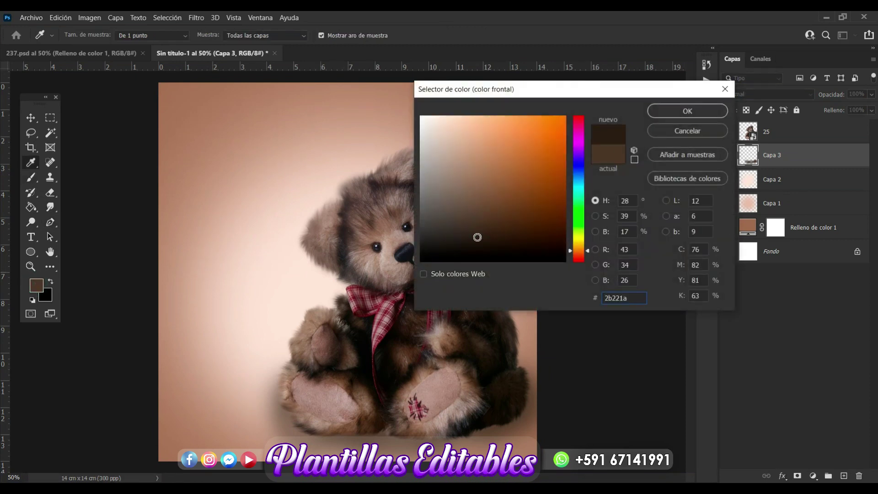
click(675, 111)
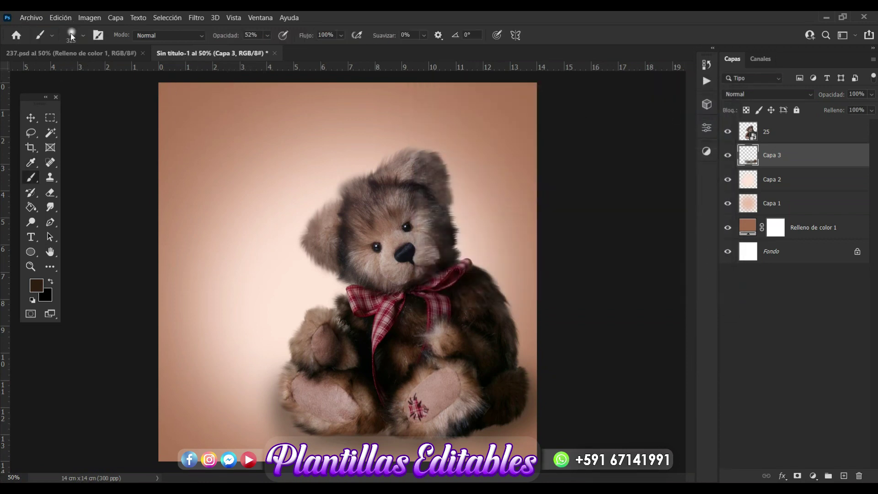
click(82, 35)
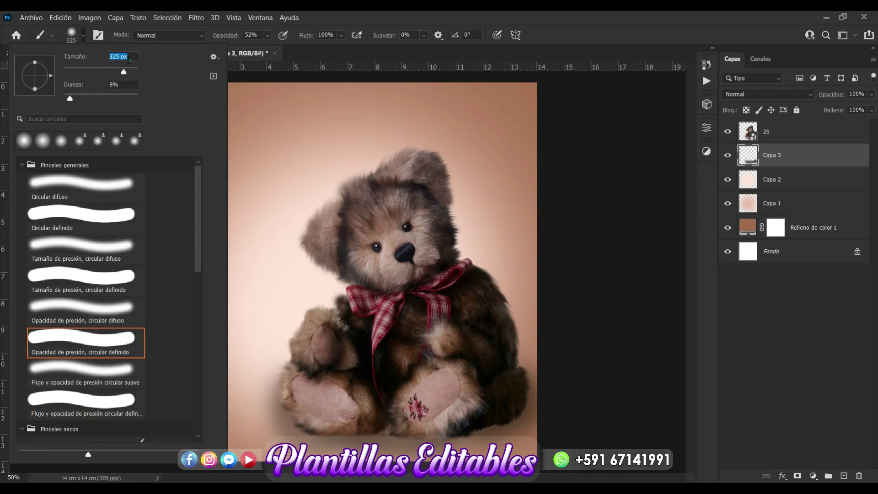
text(200)
click(73, 36)
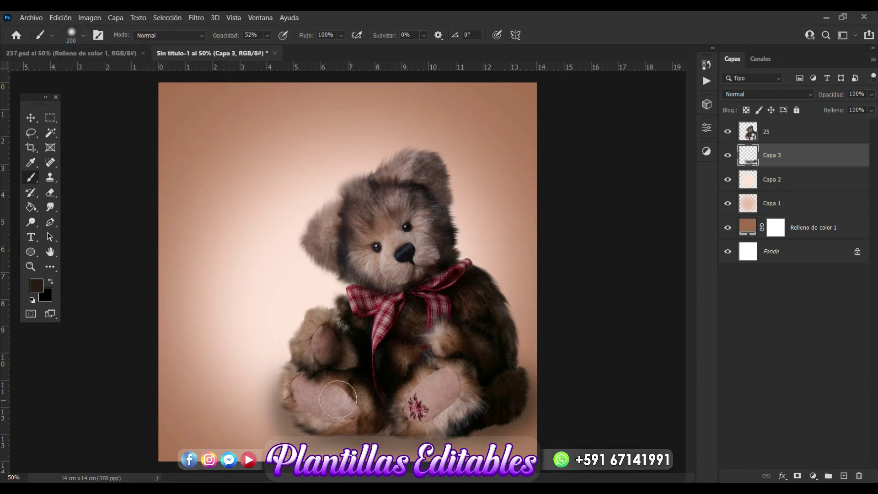
Step: Paint a darker contact shadow on Capa 3 along the underside and outer edge of the bear's feet
mouse_move(308, 396)
mouse_down()
mouse_move(309, 419)
mouse_move(316, 419)
mouse_up()
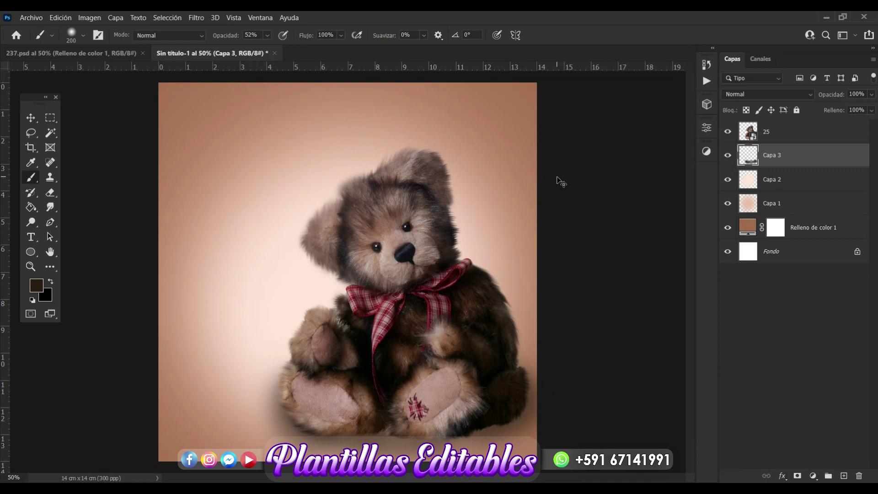
key(ctrl+plus)
key(ctrl+plus)
scroll(558, 173, down, 5)
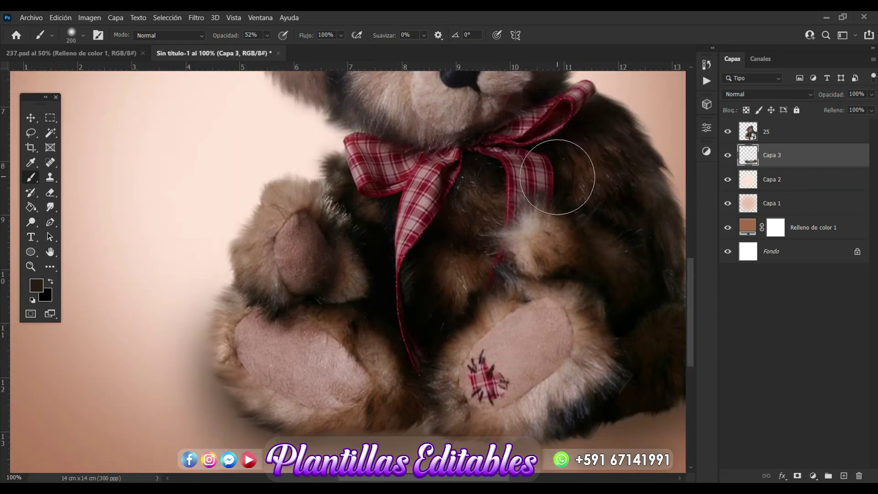
click(406, 329)
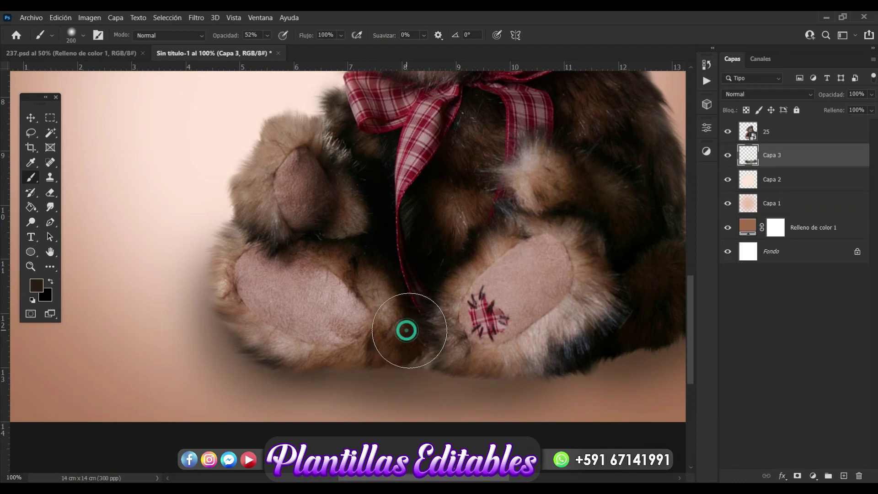
click(410, 330)
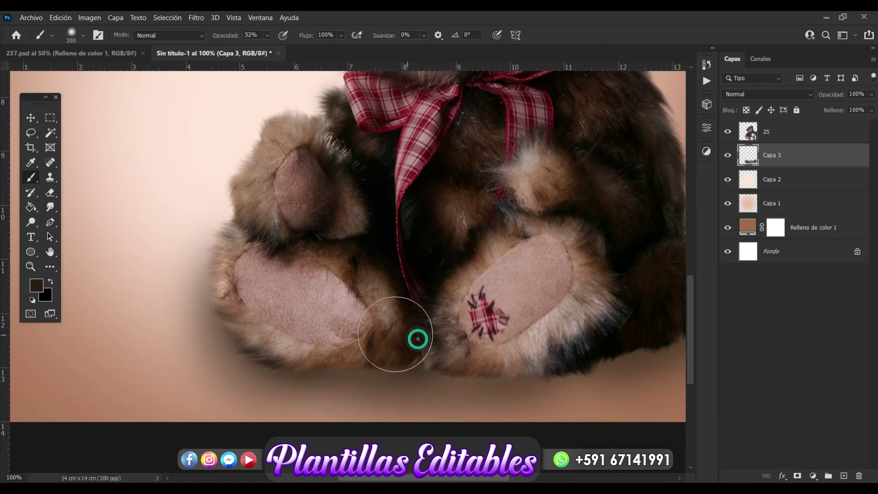
click(343, 333)
click(294, 330)
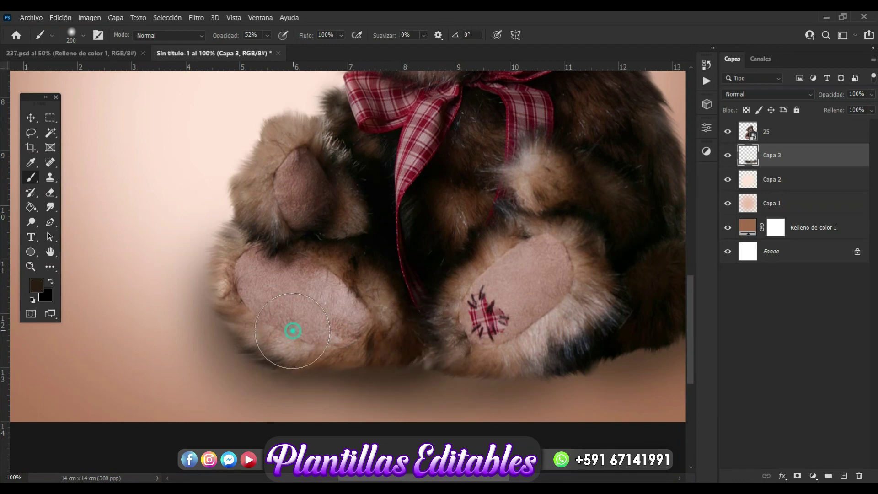
click(256, 315)
click(455, 334)
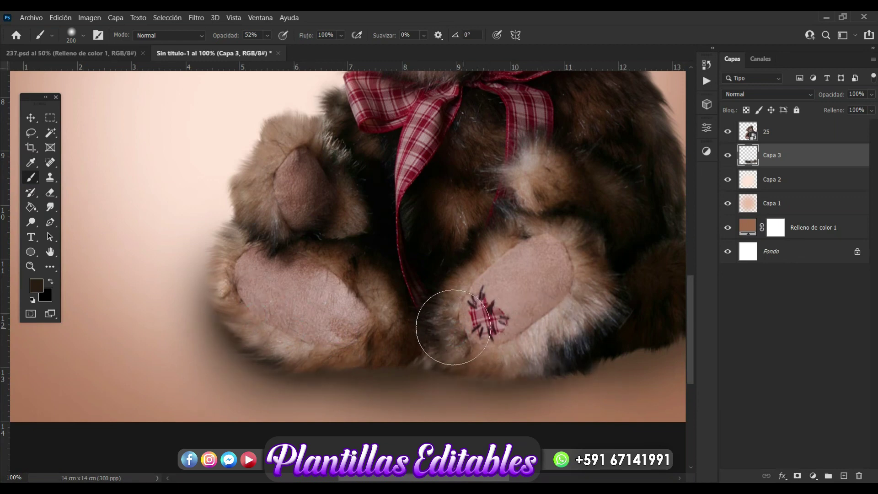
Step: Deepen the shadow between and under the bear's feet, finish with the brush and deselect the layer
scroll(567, 347, right, 2)
scroll(566, 347, right, 4)
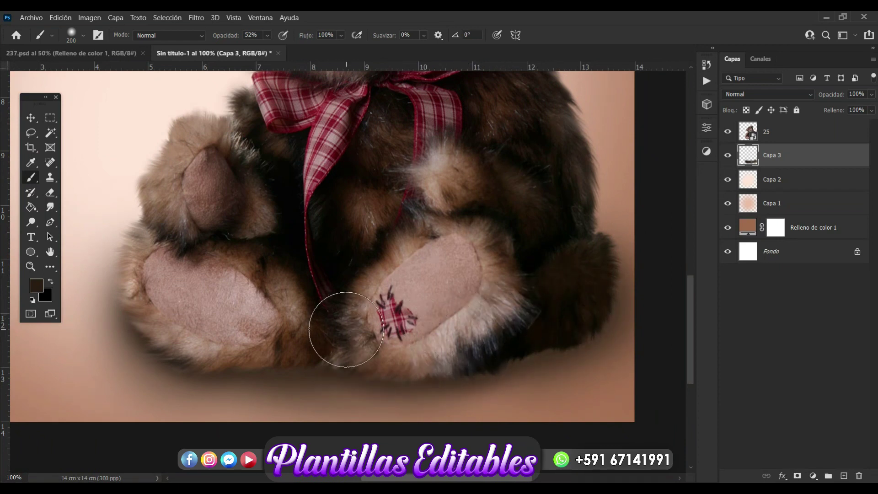
drag(313, 324, 300, 326)
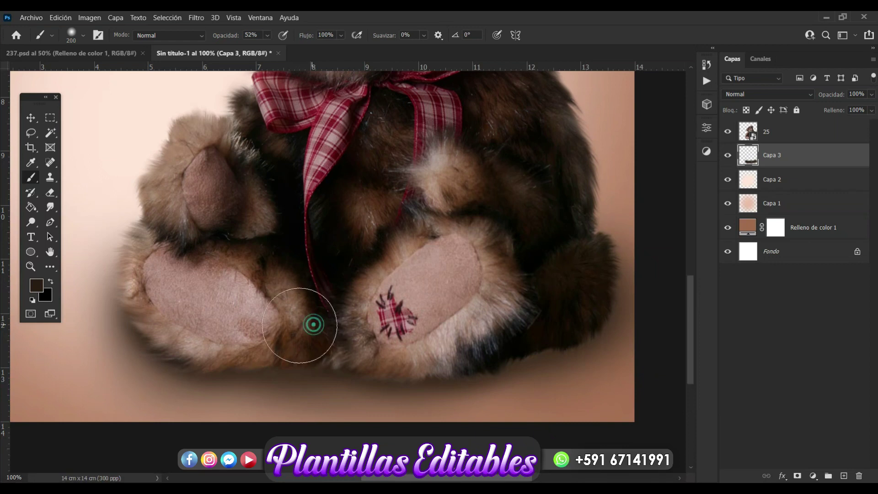
click(155, 284)
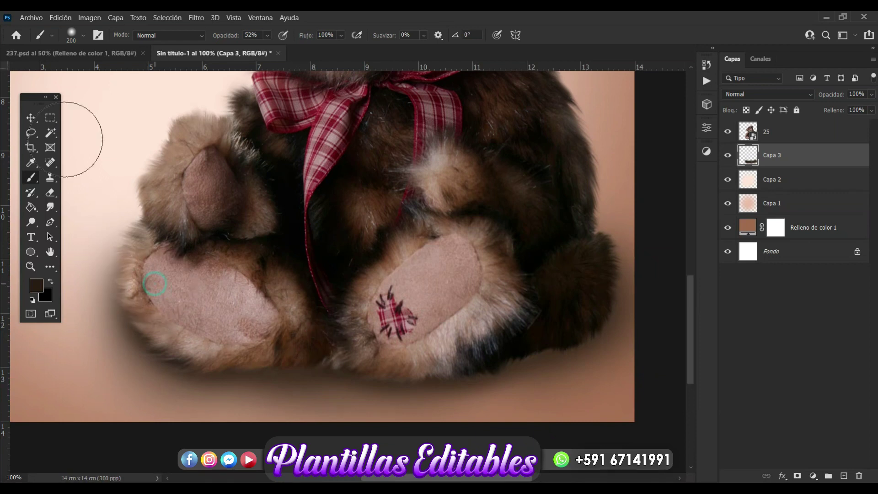
click(32, 120)
click(32, 120)
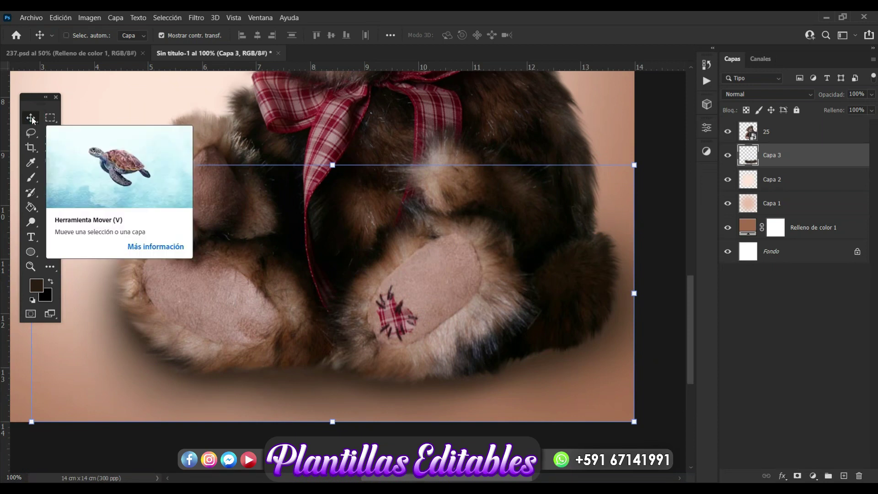
key(ctrl+minus)
key(ctrl+minus)
click(611, 233)
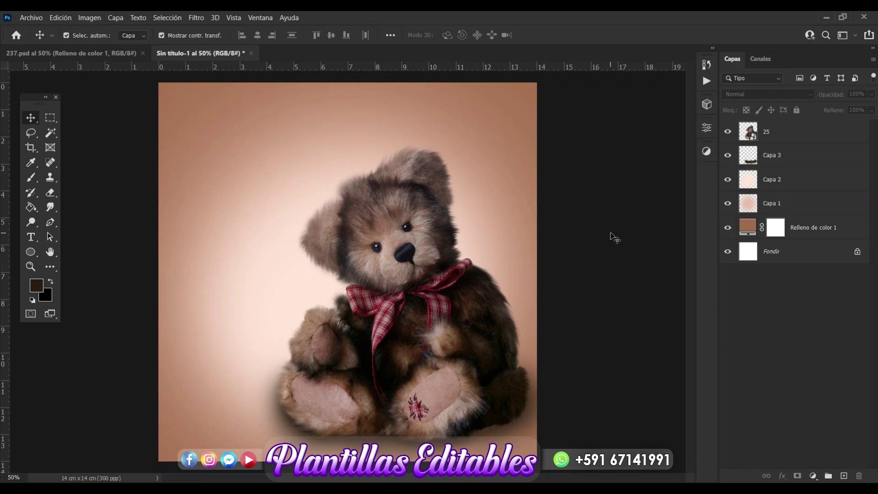
Step: Place picture 27 from the tarjeta 2 folder into the design and move it up against the canvas's upper edge
mouse_move(154, 488)
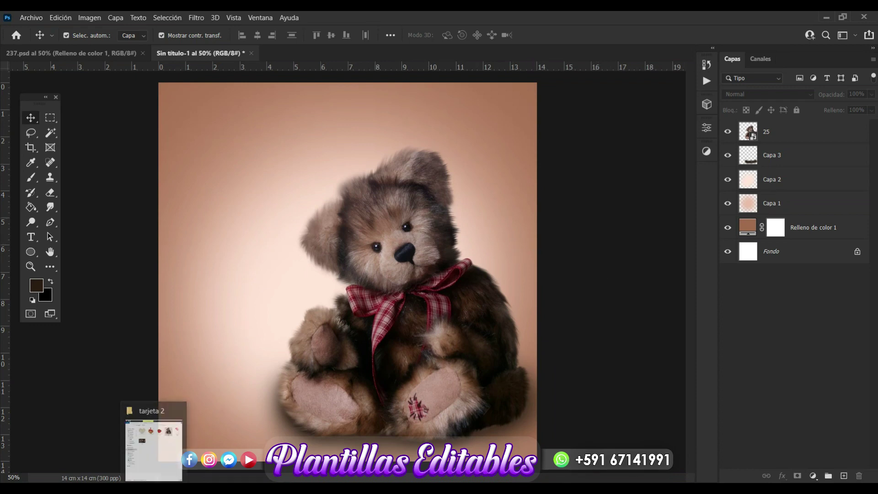
click(154, 446)
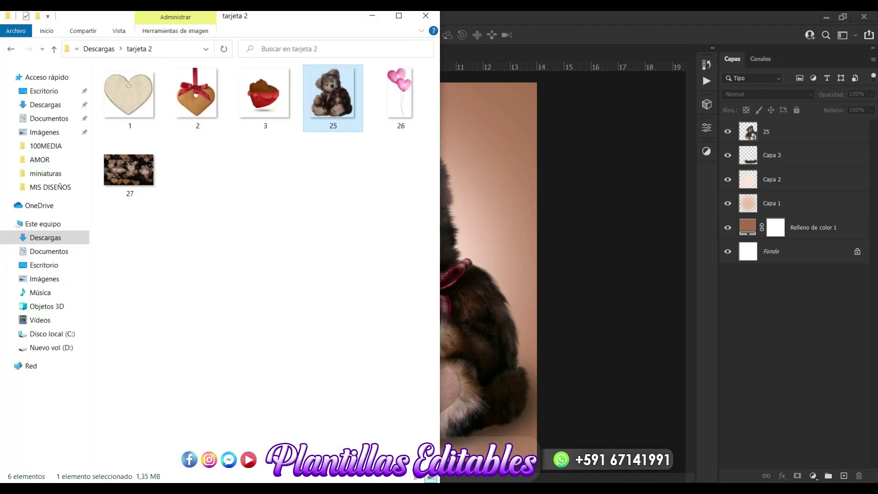
click(240, 144)
drag(130, 171, 489, 208)
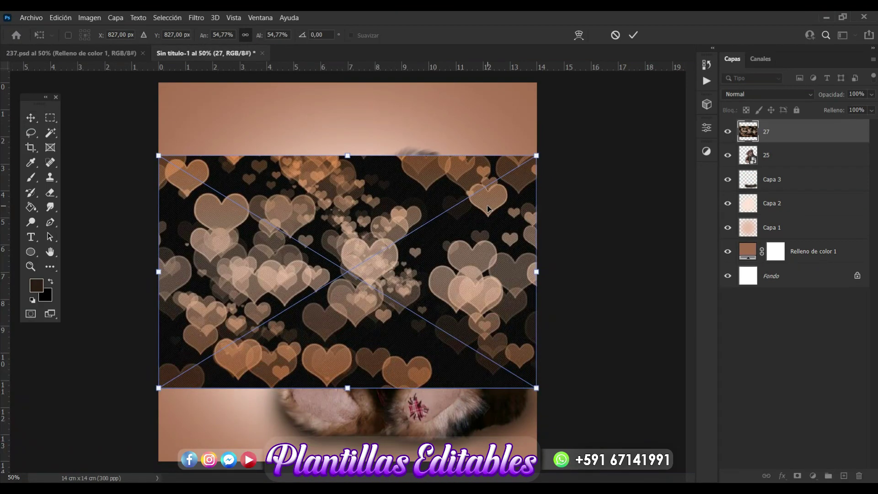
key(Return)
drag(472, 222, 473, 160)
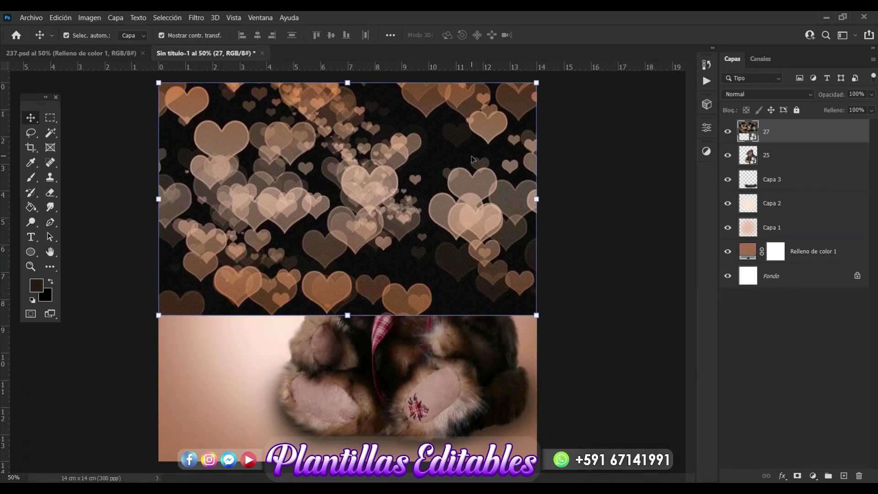
click(596, 183)
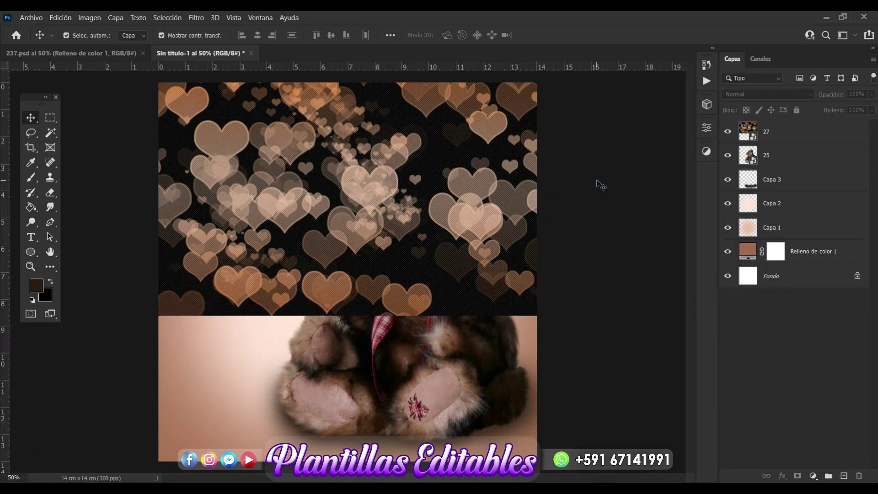
Step: Set the blend mode of the hearts layer 27 to Trama
click(782, 135)
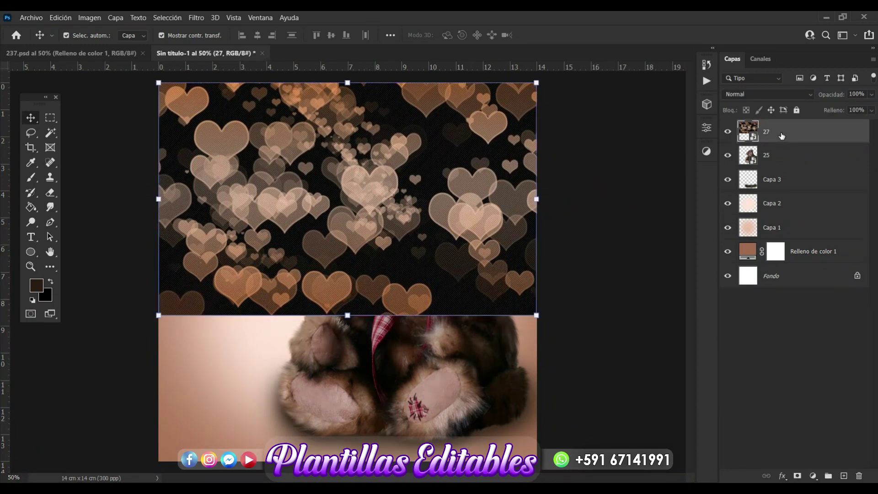
click(811, 95)
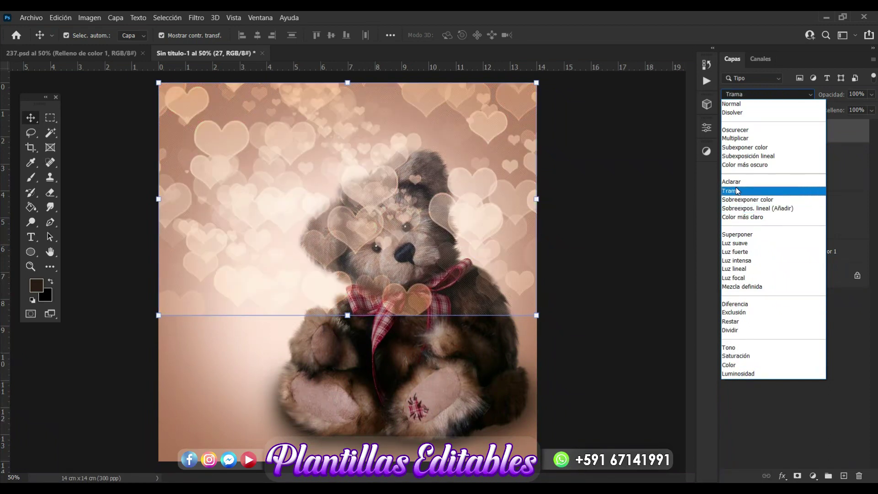
click(736, 188)
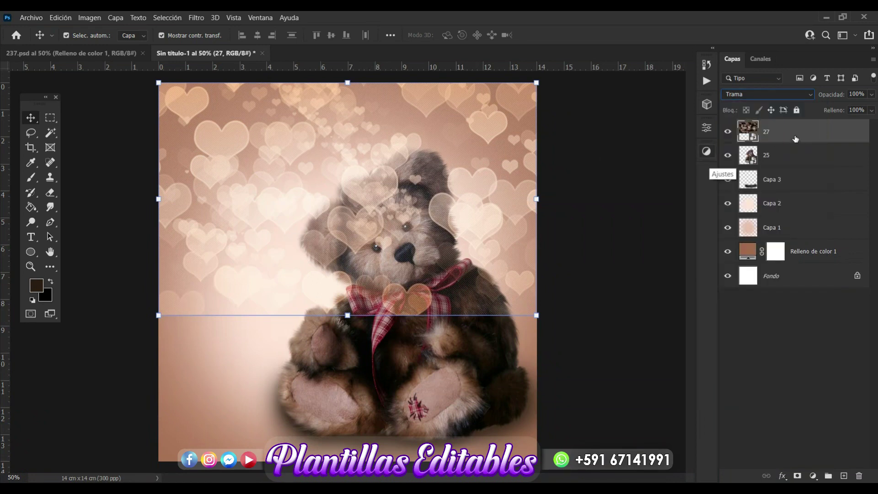
Step: Duplicate the hearts layer 27 and move the copy down directly below the original to cover the lower canvas
key(ctrl+j)
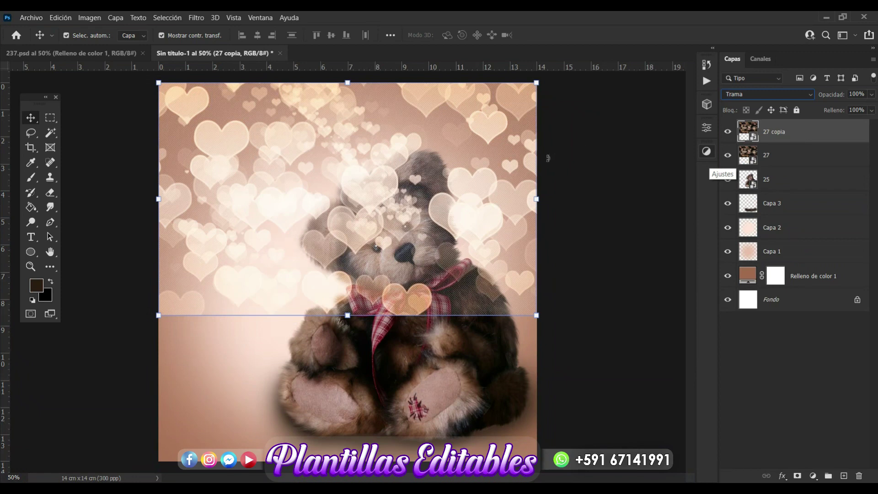
drag(498, 181, 496, 413)
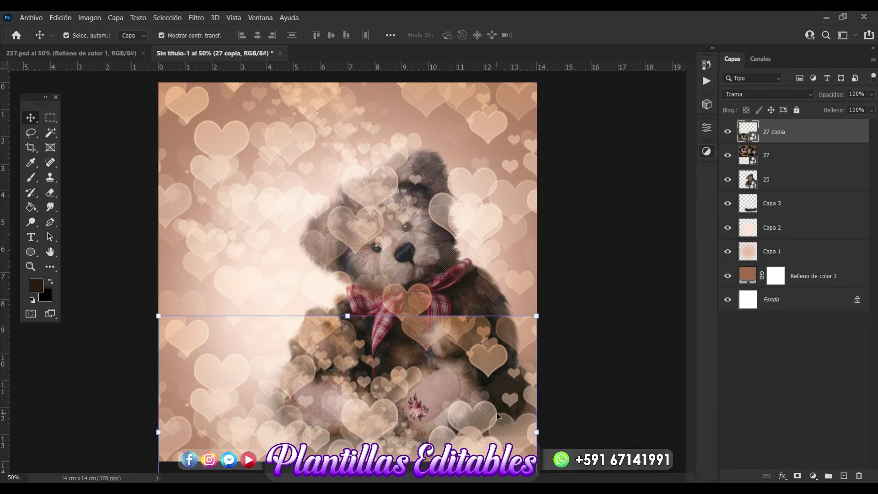
click(672, 268)
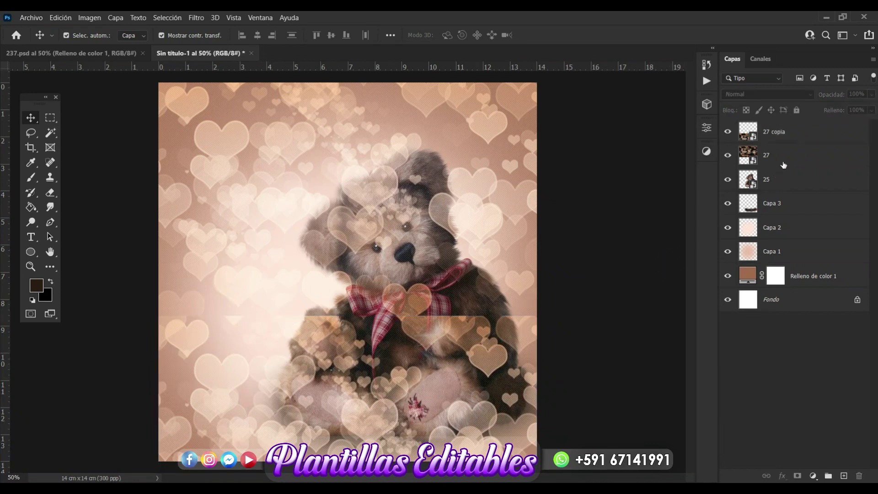
Step: Merge layers 27 and 27 copia and convert the merged layer into a smart object
click(783, 165)
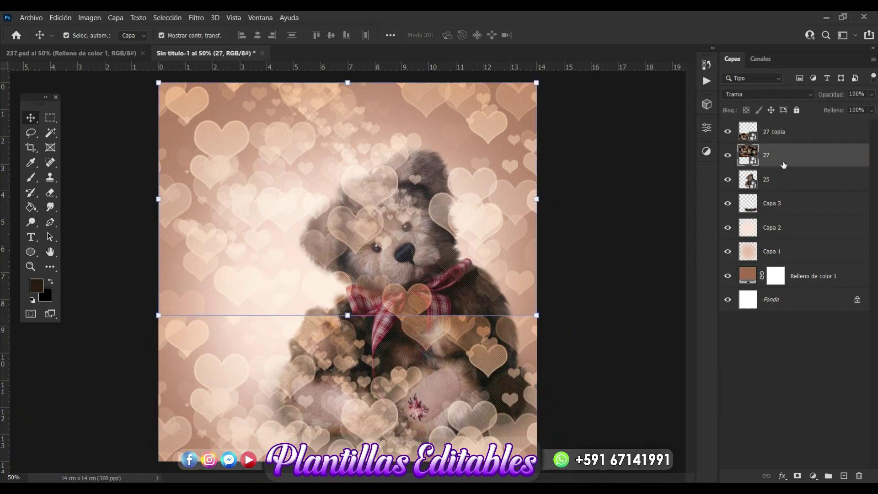
shift+click(782, 133)
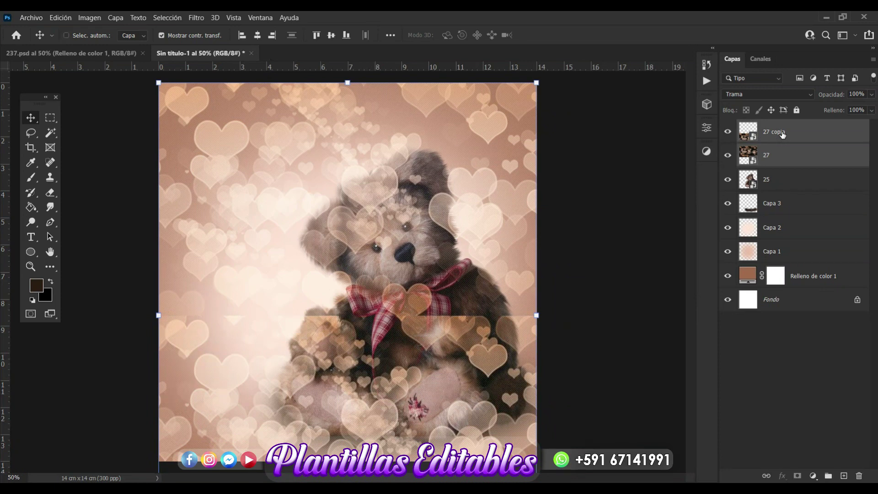
key(ctrl+e)
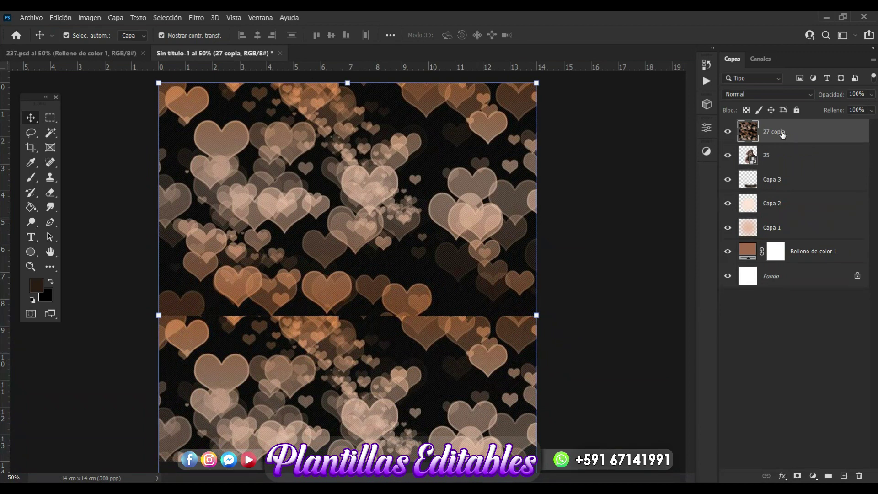
right_click(783, 133)
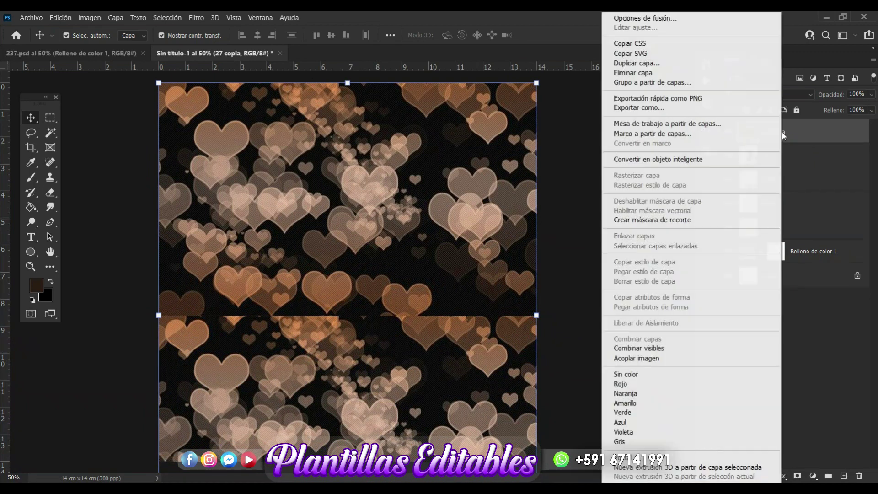
click(642, 161)
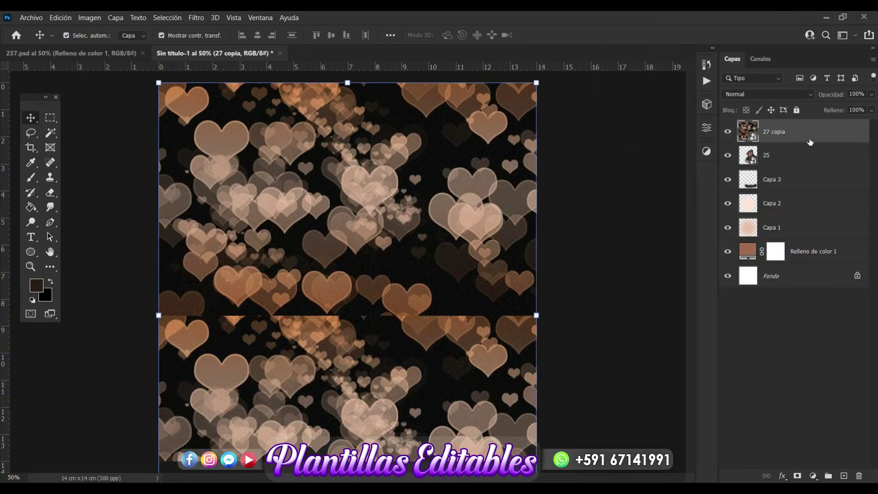
Step: Move the merged hearts layer between Capa 2 and Capa 1 and set its blend mode to Trama
drag(809, 144, 813, 212)
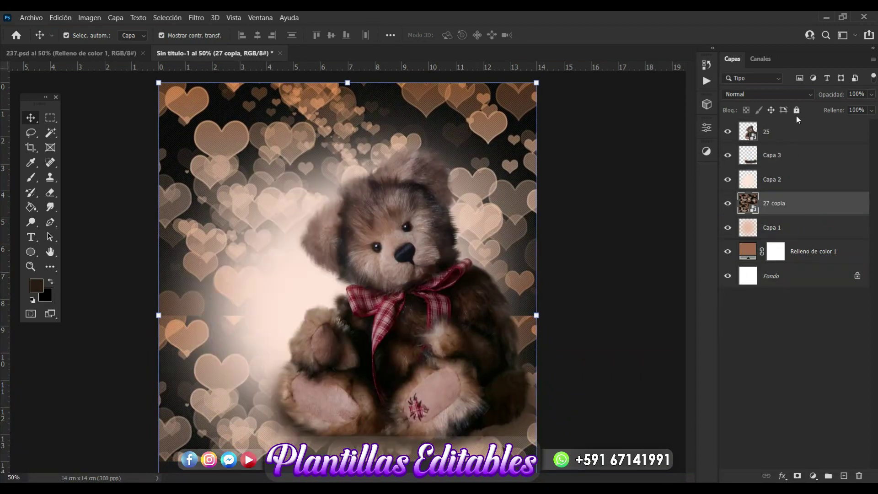
click(806, 95)
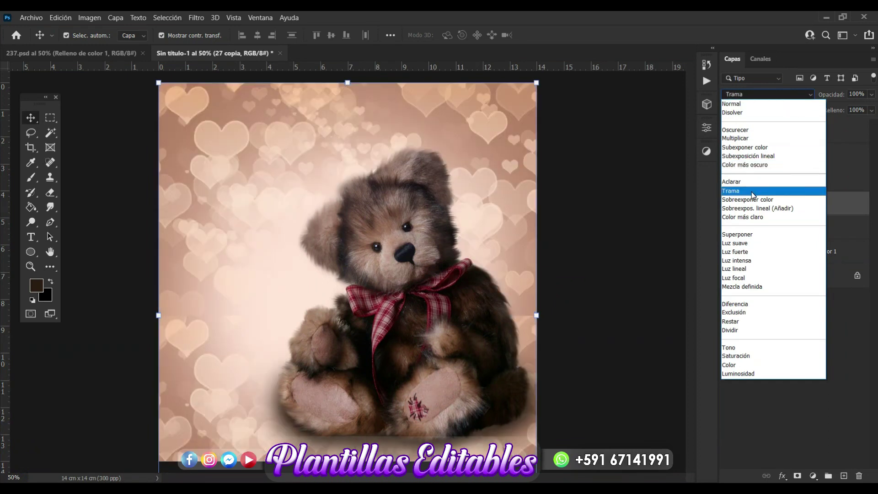
click(751, 192)
Step: Lower the opacity of the merged hearts layer to 76% and deselect it
click(872, 95)
drag(864, 110, 858, 108)
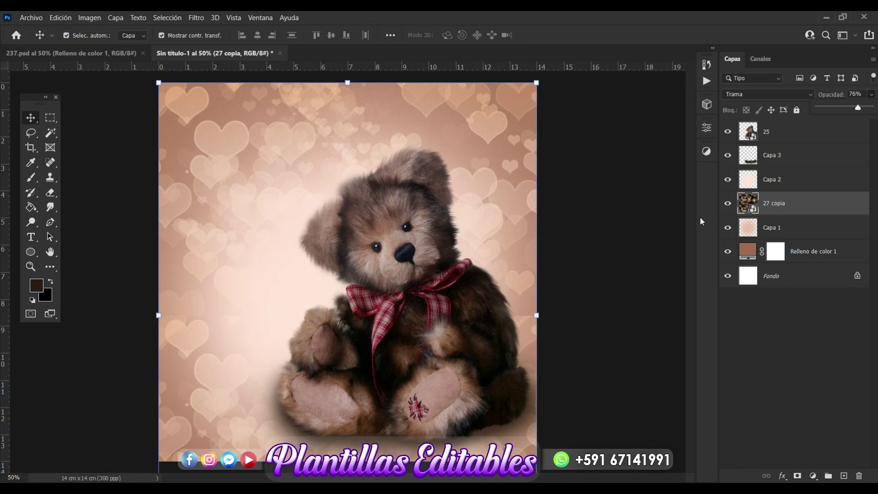
click(630, 295)
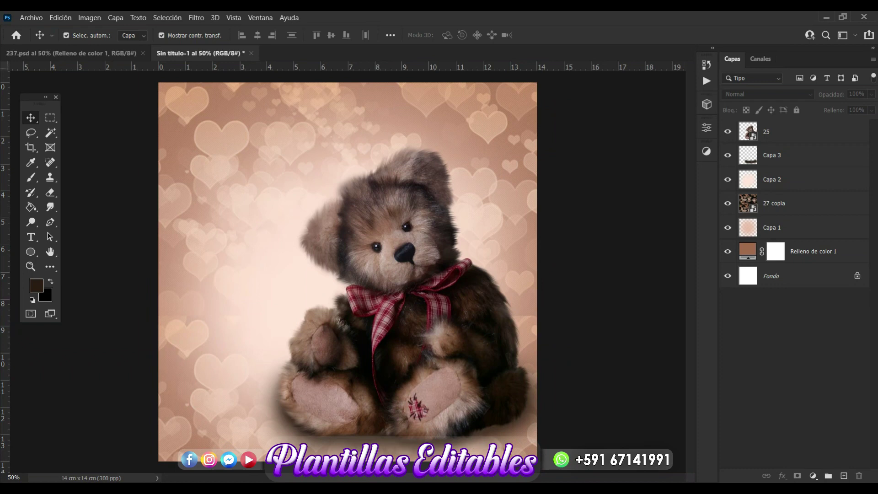
Step: Place picture 1, the fabric heart, from the tarjeta 2 folder and move its layer beneath the bear layer 25
key(alt+Tab)
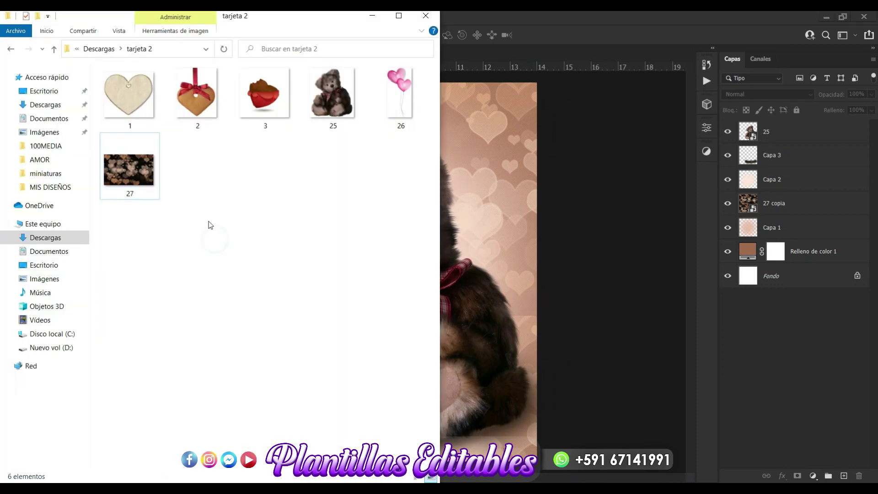
click(130, 105)
drag(130, 105, 469, 252)
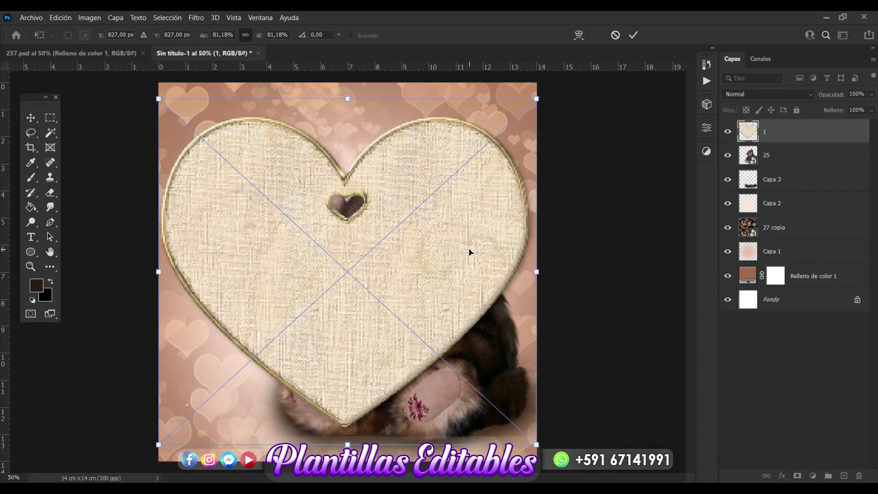
key(Return)
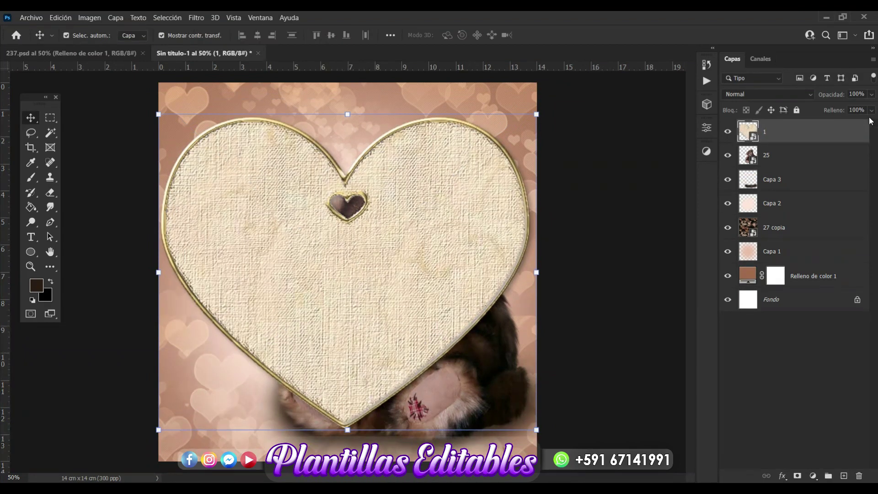
drag(816, 142, 814, 166)
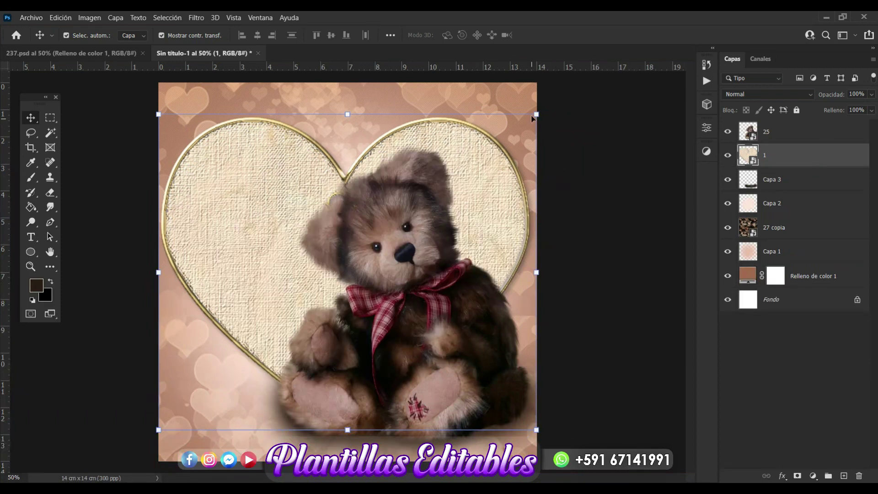
Step: Scale the fabric heart to 80.51% and shift it slightly down behind the bear
mouse_move(533, 116)
mouse_down()
mouse_move(529, 122)
mouse_move(531, 108)
mouse_up()
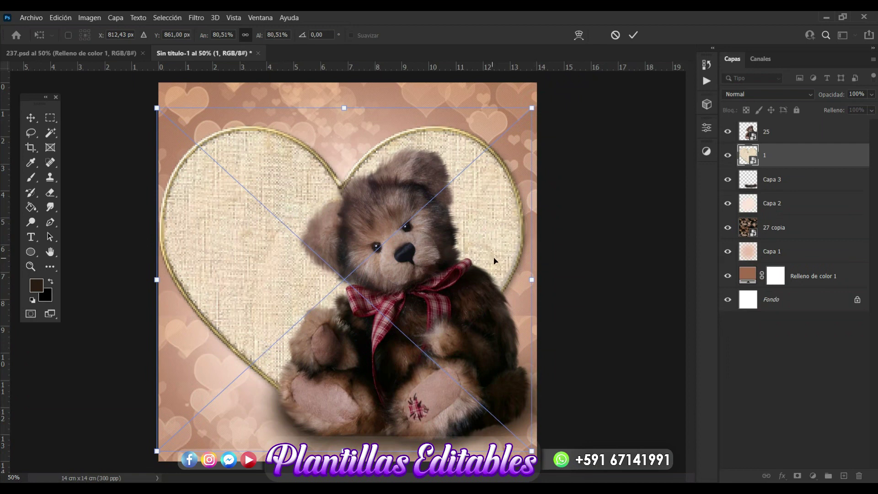
key(Return)
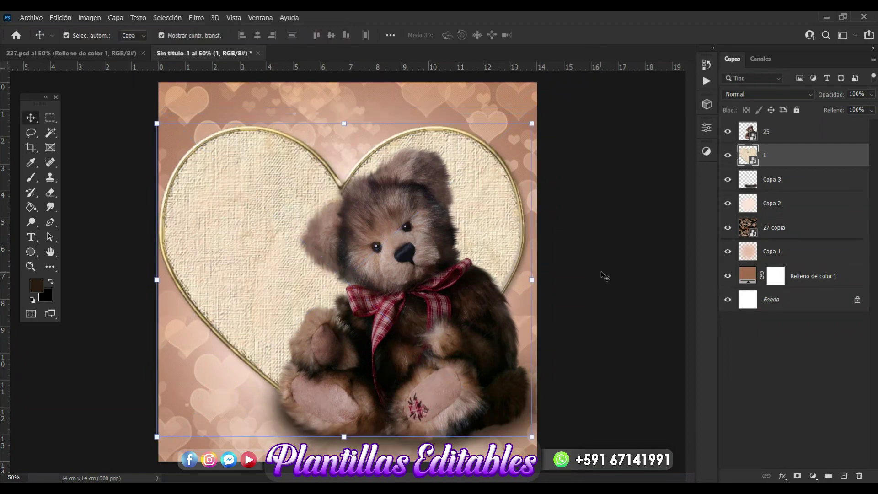
click(622, 310)
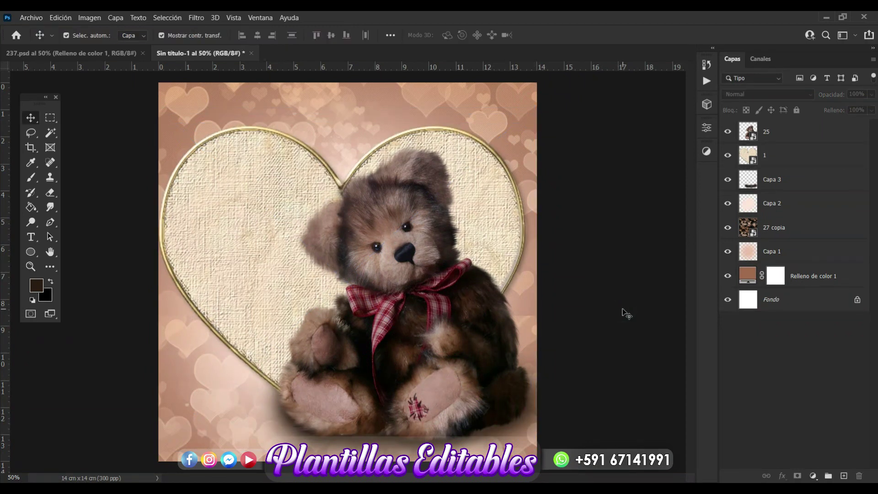
Step: Nudge the bear layer 25 together with its shadow layer Capa 3 to the right until the bear reaches the canvas edge
click(504, 339)
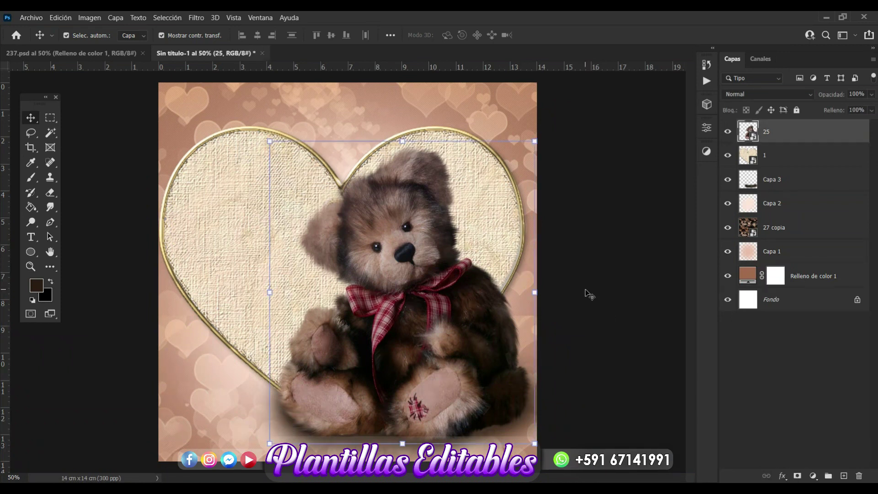
key(ctrl)
ctrl+click(774, 187)
key(Right)
key(Right)
key(Right)
key(Right)
key(Right)
key(Right)
key(Right)
key(Right)
key(Right)
key(Right)
key(Right)
key(Right)
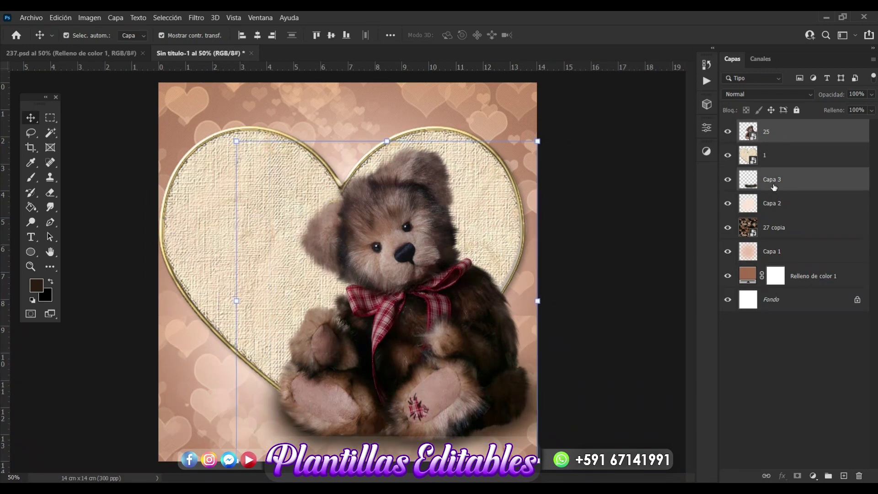
key(Right)
key(Right)
key(Right)
key(Right)
key(Right)
key(Right)
key(Right)
key(Right)
key(Right)
key(Right)
key(Right)
key(Right)
key(Right)
key(Right)
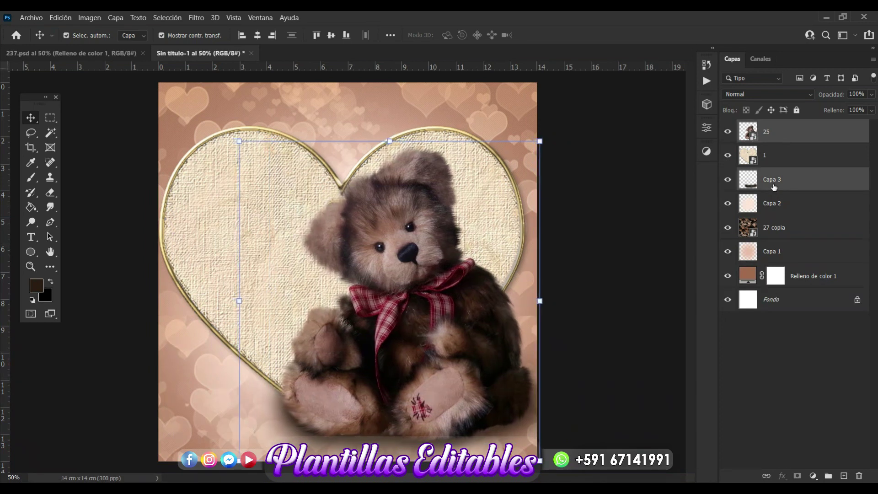
key(Right)
key(Right)
key(Right)
key(Right)
key(Right)
key(Right)
key(Right)
key(Right)
key(Right)
key(Right)
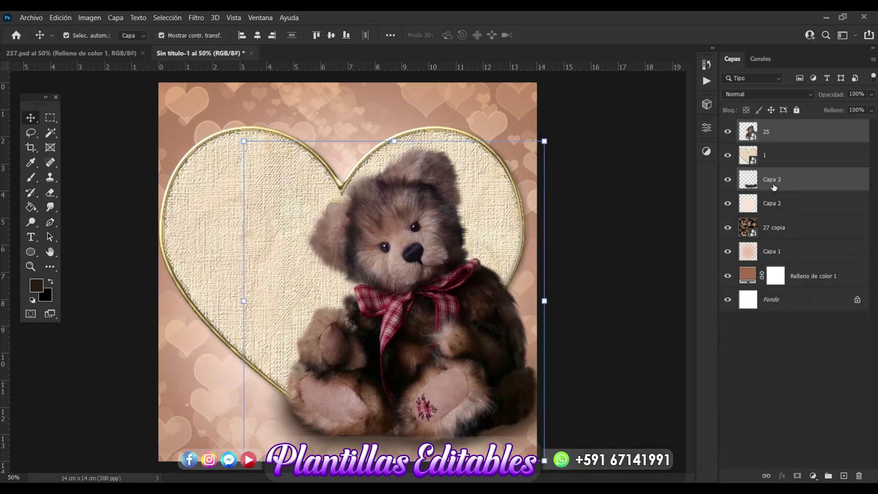
click(633, 292)
Step: Lower the opacity of the fabric heart layer 1 to 74% and deselect it
click(506, 210)
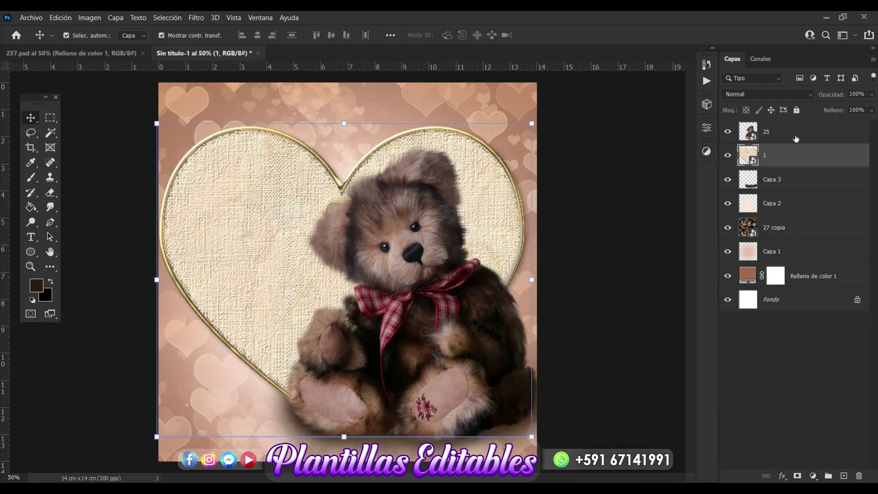
click(871, 94)
drag(870, 108, 857, 108)
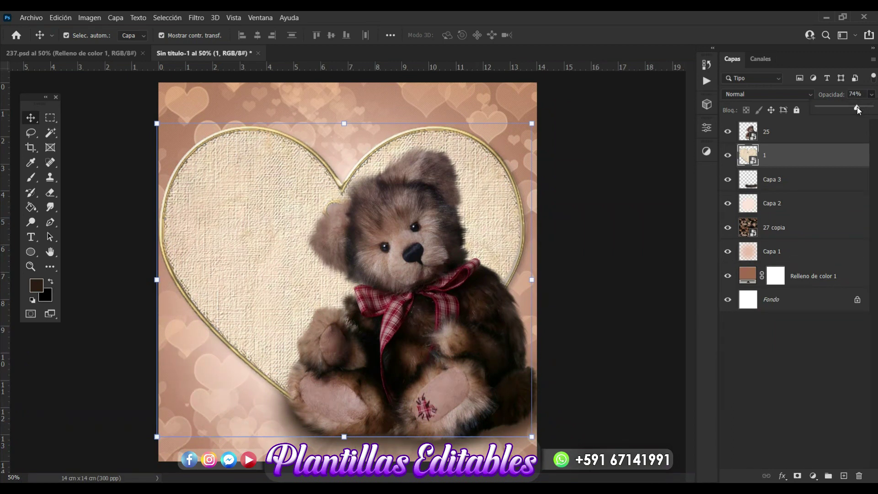
click(645, 292)
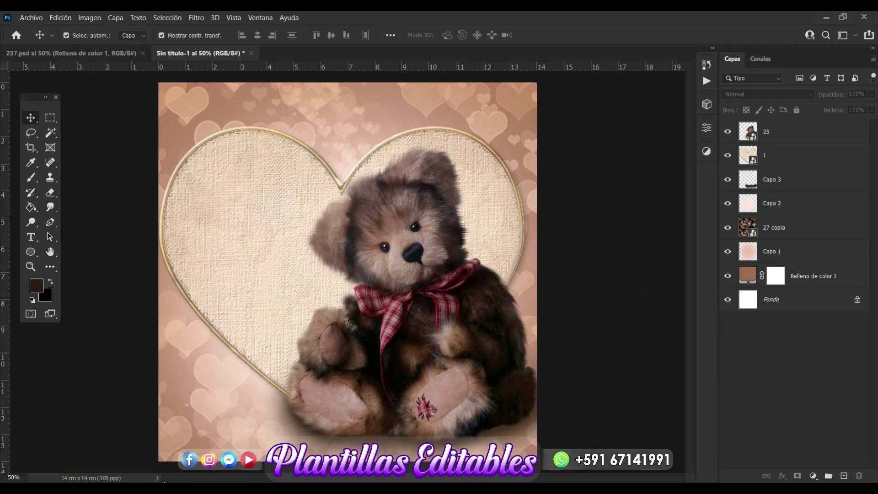
Step: Place picture 2, the ribboned cookie heart, from the tarjeta 2 folder into the design
key(alt+Tab)
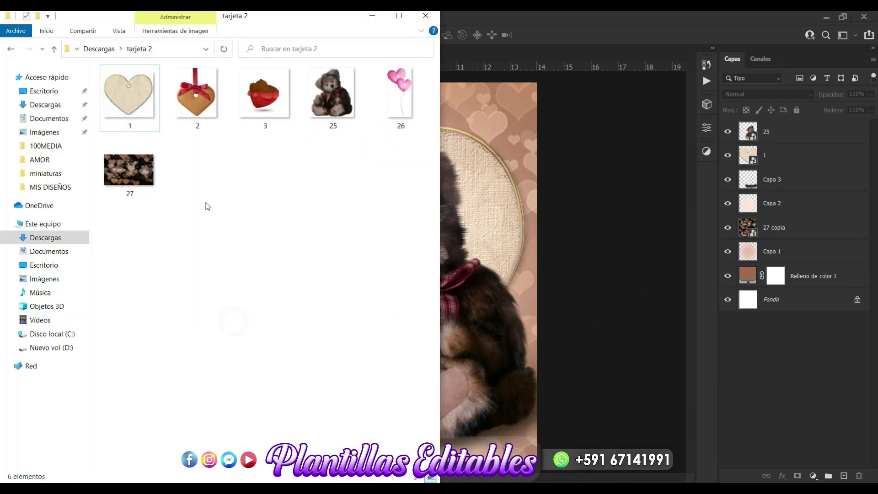
drag(194, 103, 486, 245)
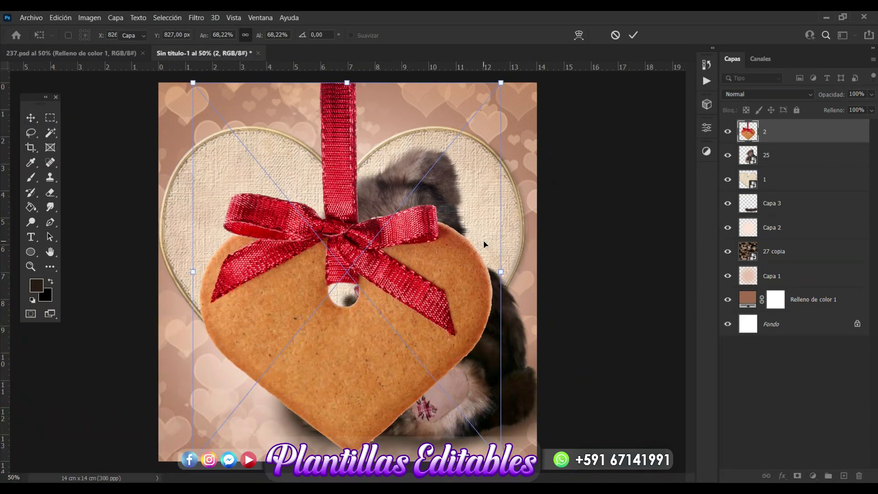
key(Return)
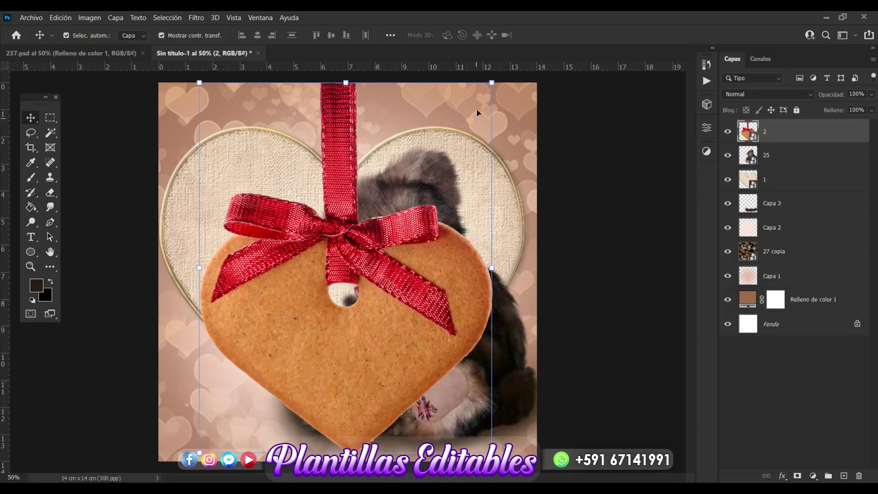
Step: Scale the cookie heart to 14.30%, hang it from the canvas's top edge near the right corner and deselect it
drag(492, 84, 373, 265)
drag(437, 191, 494, 94)
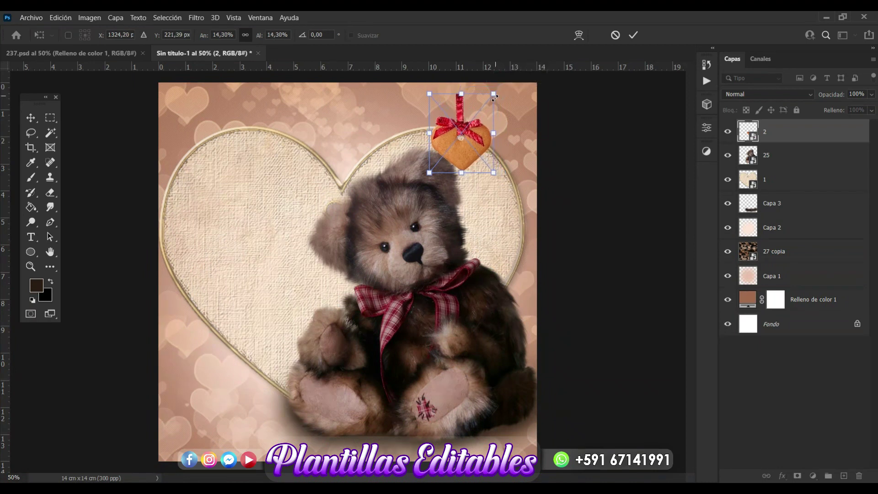
drag(481, 128, 504, 108)
key(Return)
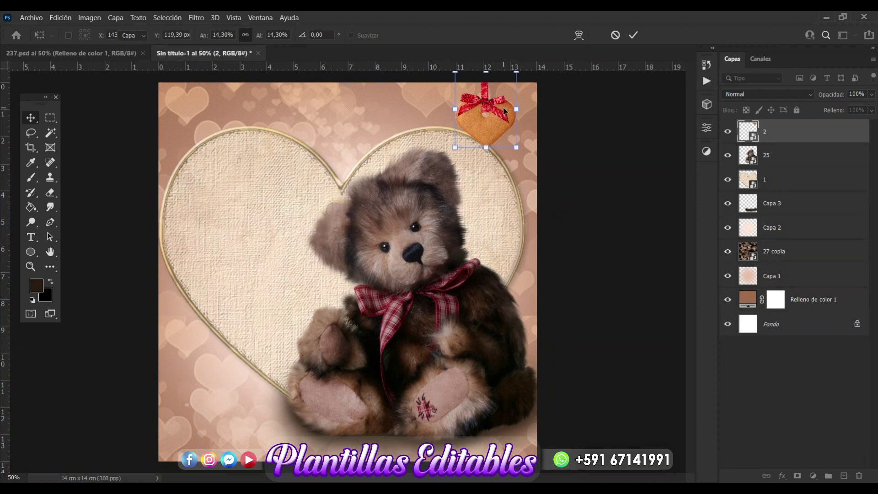
click(610, 186)
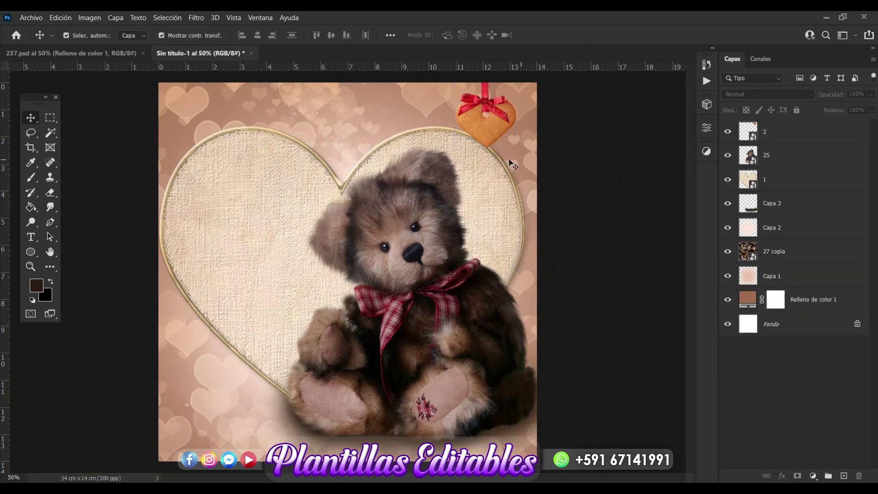
Step: Duplicate the cookie heart, enlarge the copy at the top edge over the fabric heart's left lobe and move its layer beneath layer 1
click(493, 128)
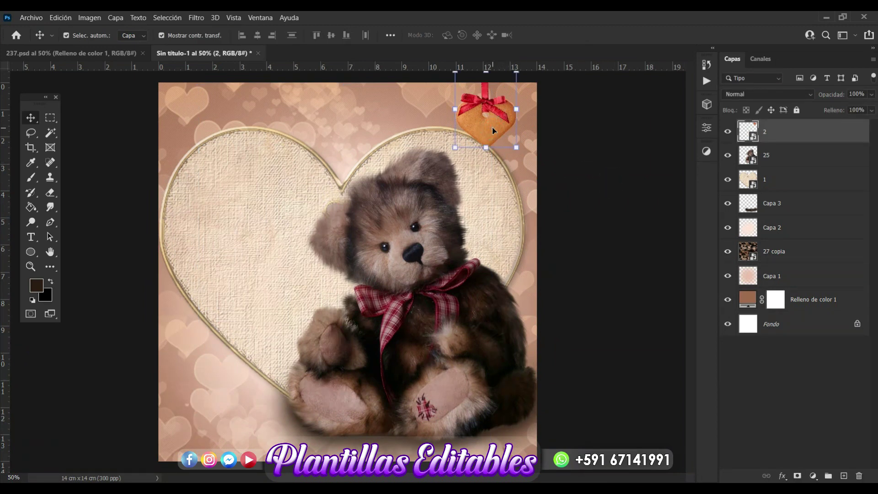
key(ctrl+j)
drag(493, 128, 239, 263)
key(ctrl+t)
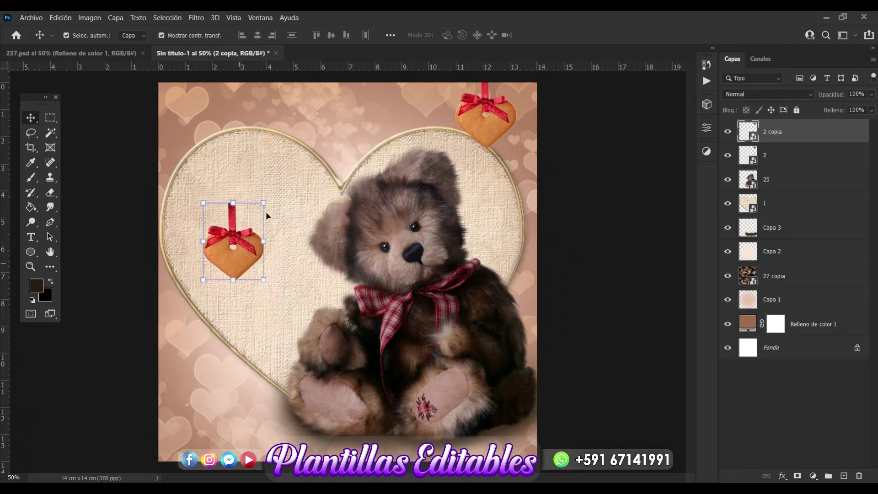
drag(302, 172, 302, 158)
drag(254, 249, 265, 162)
key(Return)
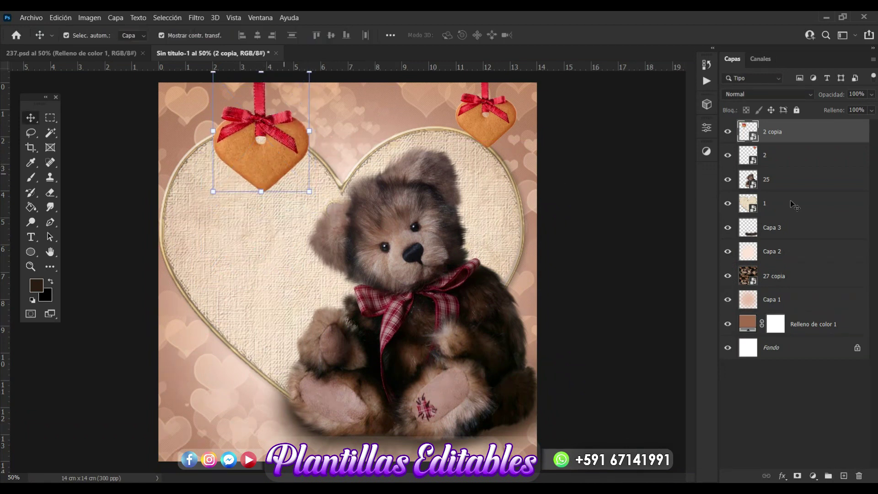
drag(792, 139, 787, 213)
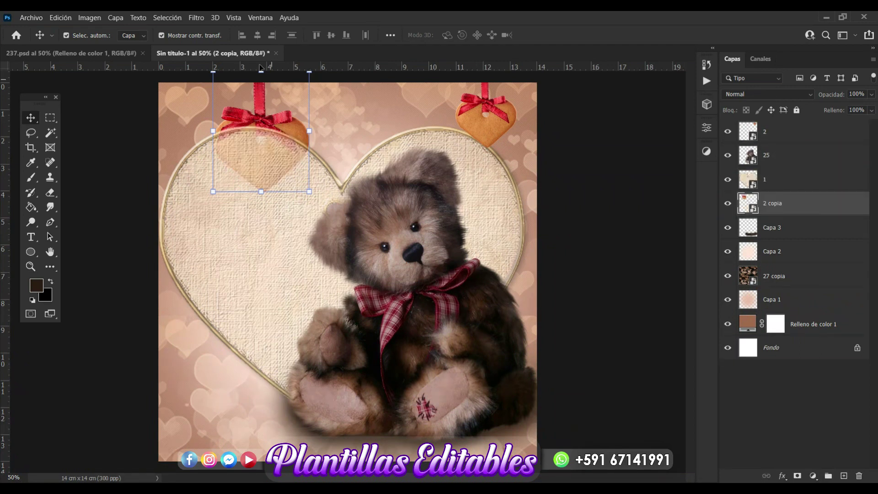
Step: Apply a Gaussian Blur with a 15.3-pixel radius to the cookie heart copy
click(199, 18)
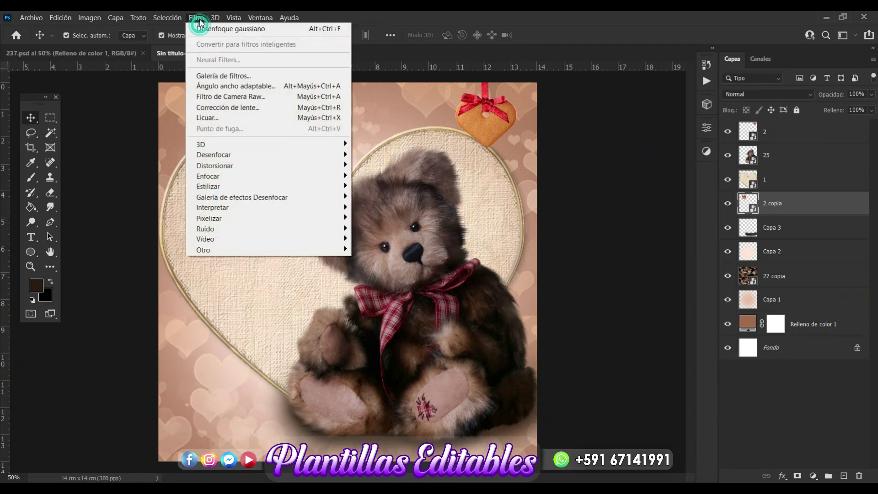
mouse_move(333, 157)
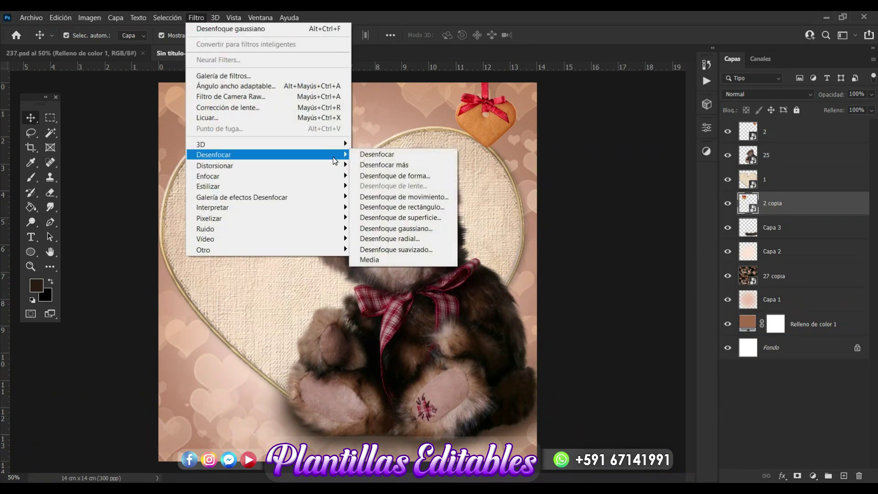
click(438, 228)
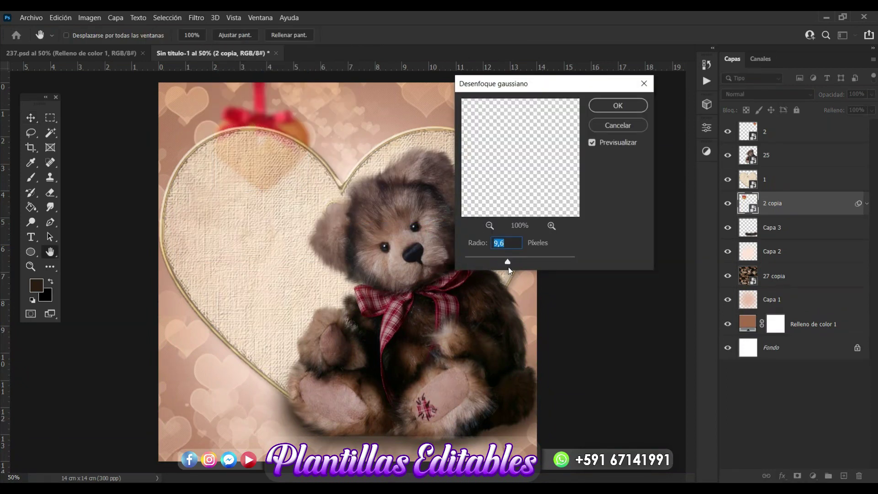
drag(509, 265, 511, 262)
click(515, 264)
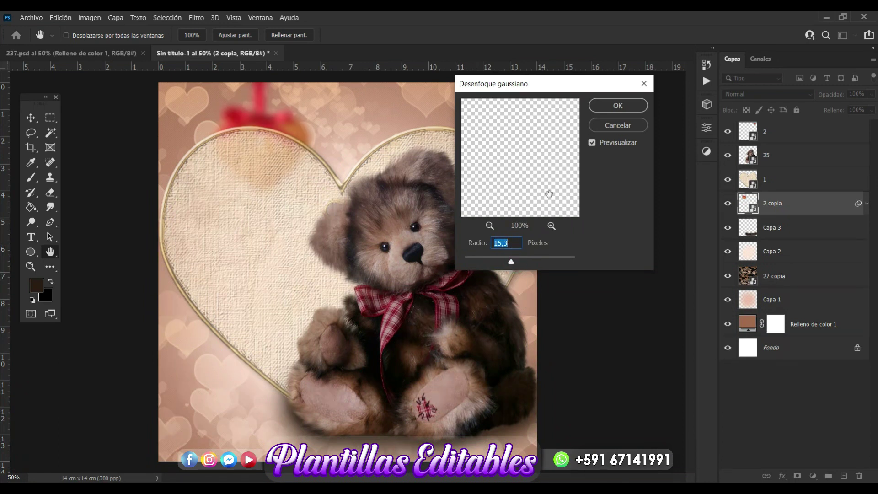
click(622, 107)
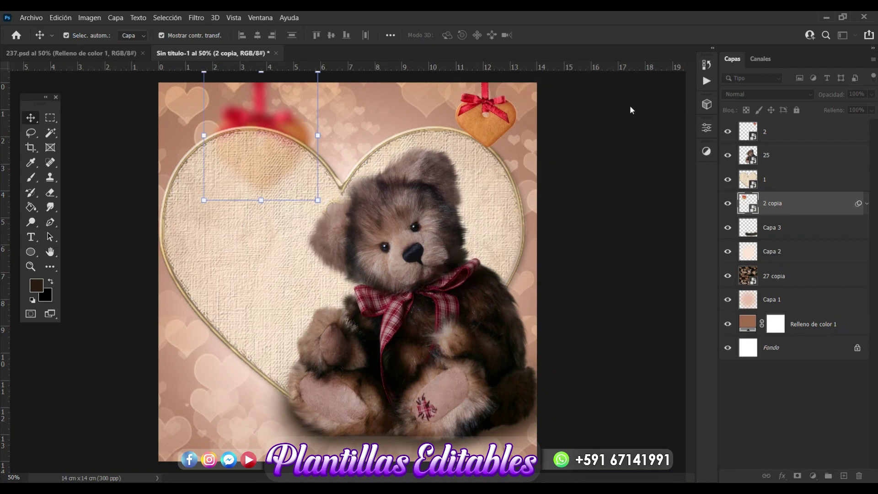
Step: Lower the opacity of the blurred cookie heart copy to 86% and deselect it
click(870, 96)
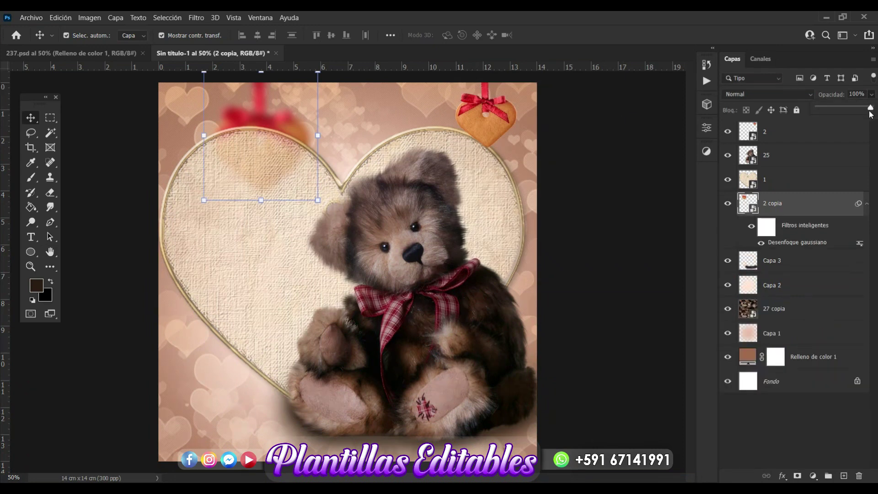
drag(870, 112, 865, 113)
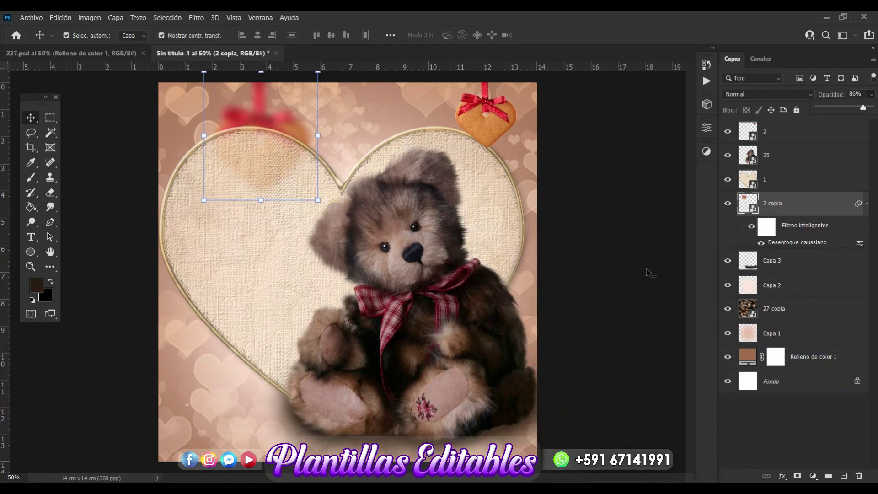
click(618, 304)
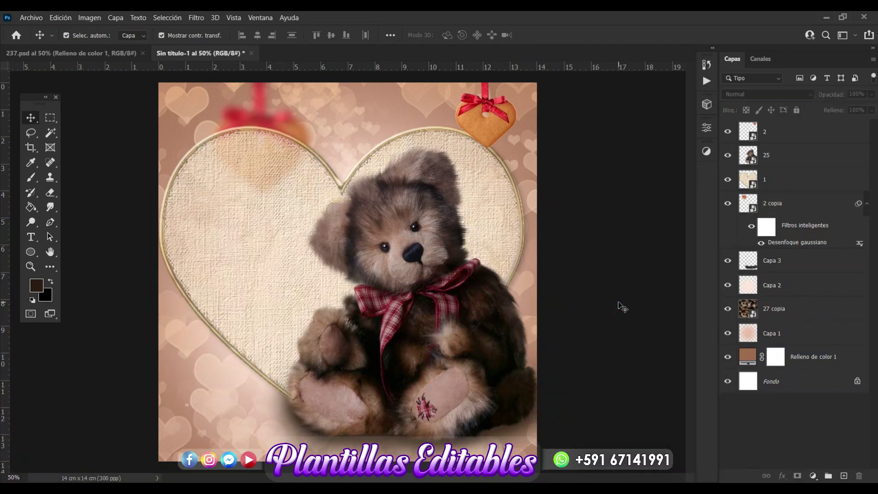
click(606, 247)
Step: Place picture 3, the chocolate heart in red wrapping, from the tarjeta 2 folder into the design
key(alt+Tab)
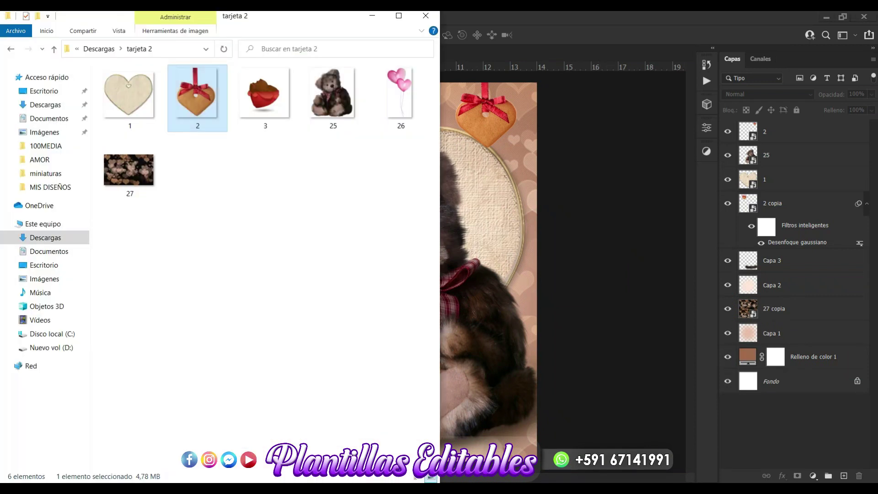
click(248, 316)
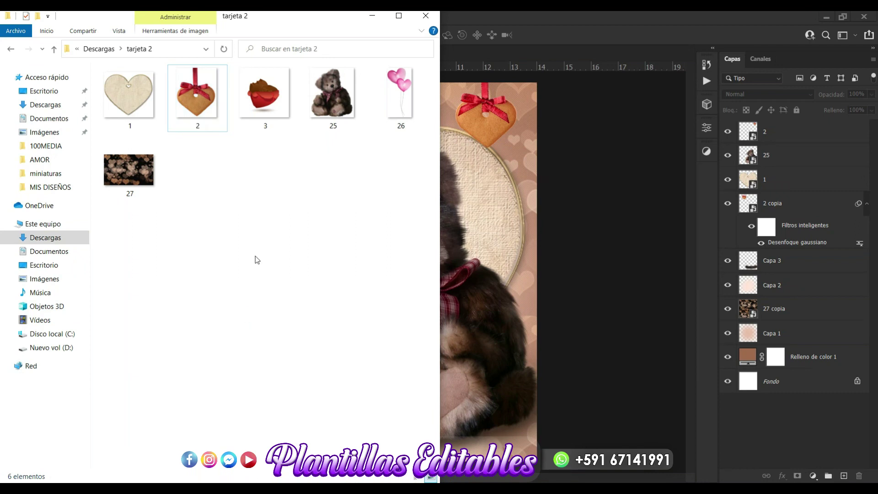
drag(268, 100, 491, 240)
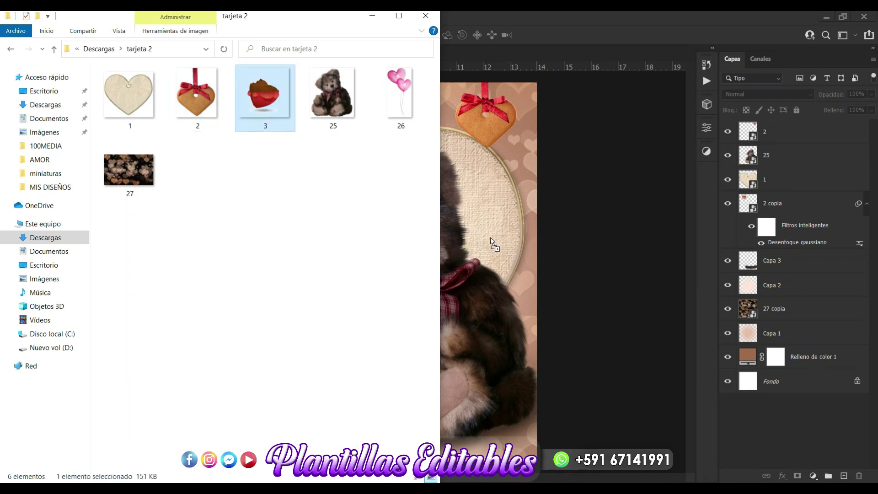
key(Return)
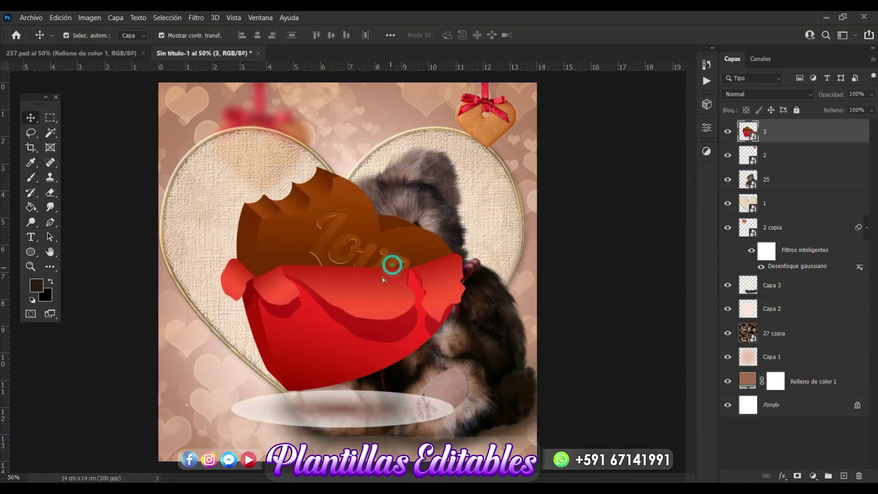
Step: Scale the chocolate heart to 11.70% and position it at the lower left beside the bear's foot
drag(382, 277, 372, 294)
click(455, 183)
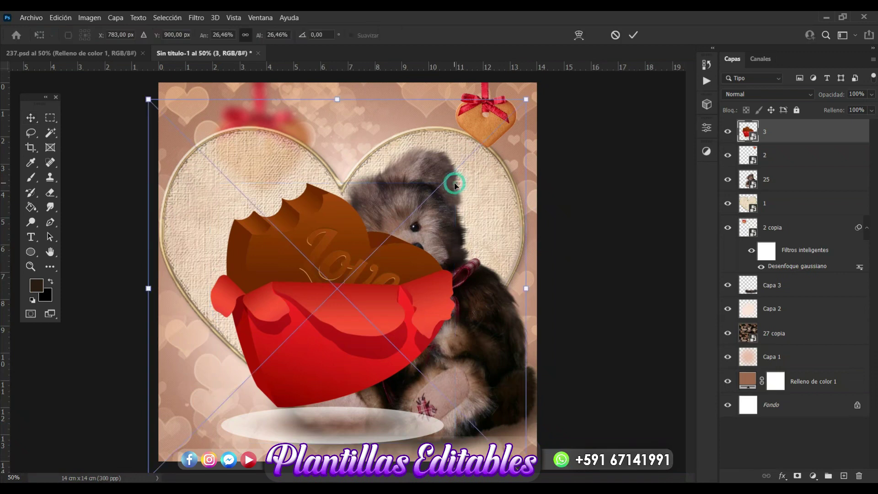
drag(526, 97, 256, 408)
drag(280, 348, 315, 310)
drag(263, 397, 271, 403)
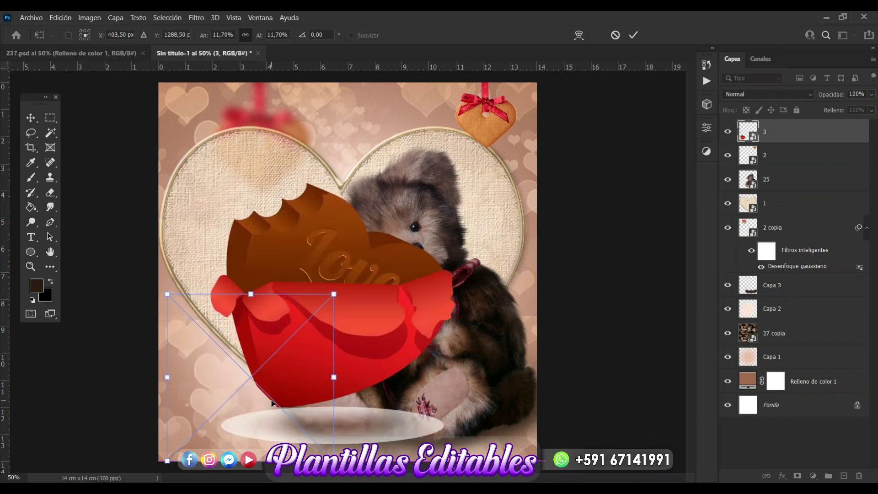
key(Return)
click(624, 369)
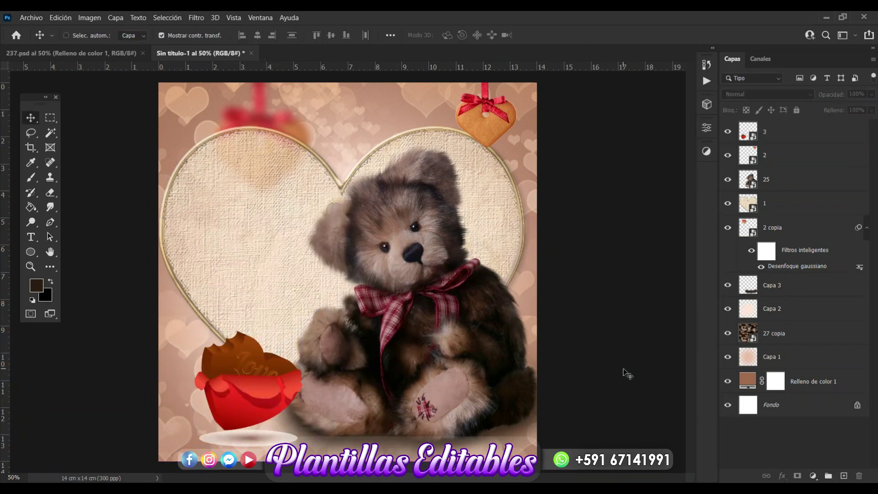
Step: Add a layer mask to layer 3 and erase the right part of the white oval beneath the chocolate heart
key(ctrl+plus)
key(ctrl+plus)
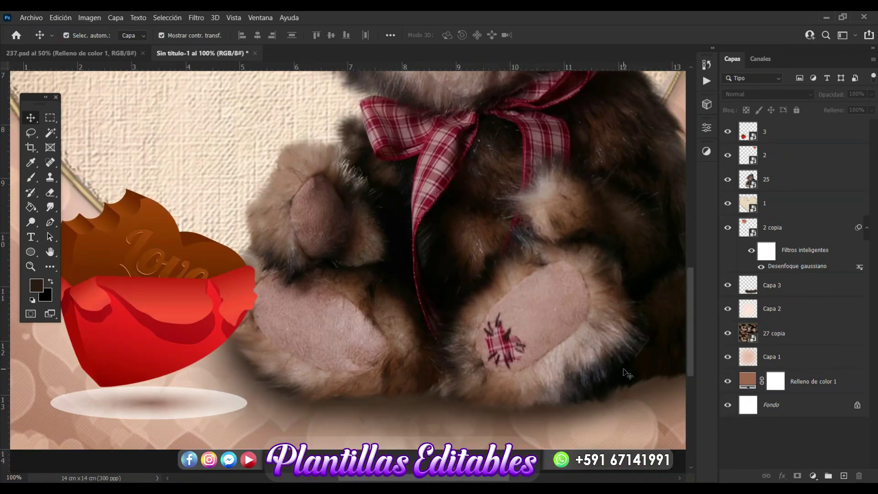
scroll(625, 373, down, 3)
scroll(625, 373, left, 3)
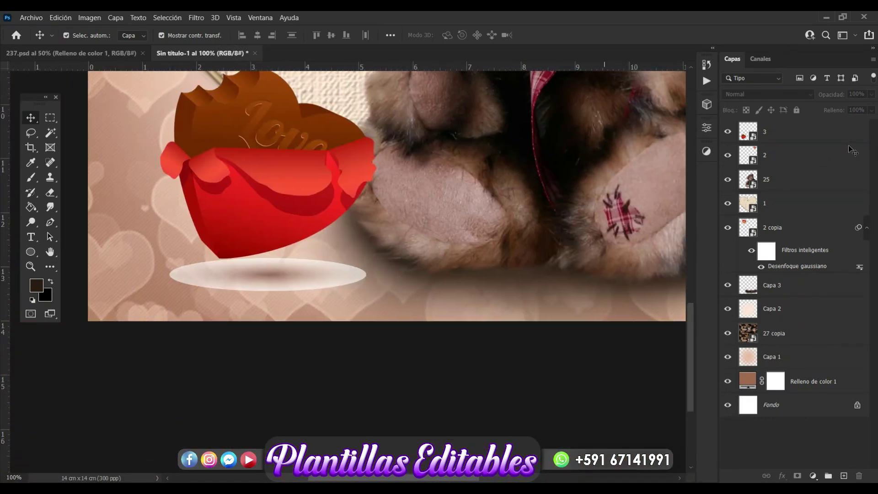
click(805, 146)
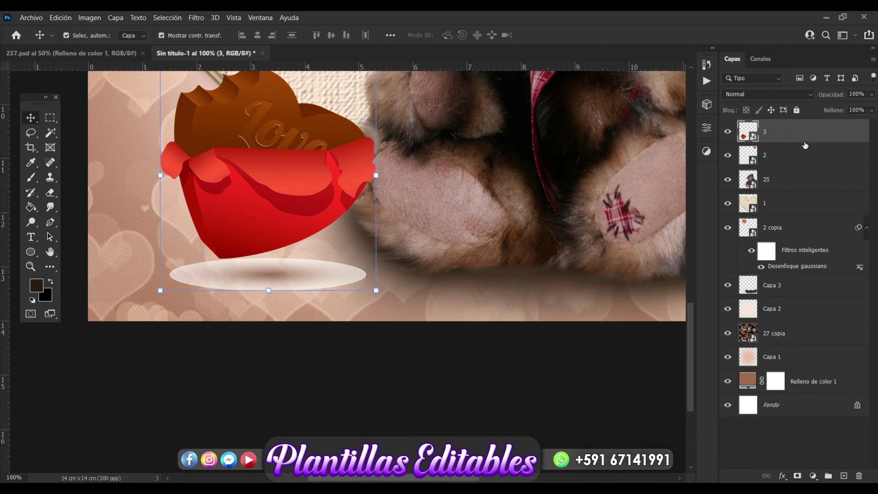
click(798, 476)
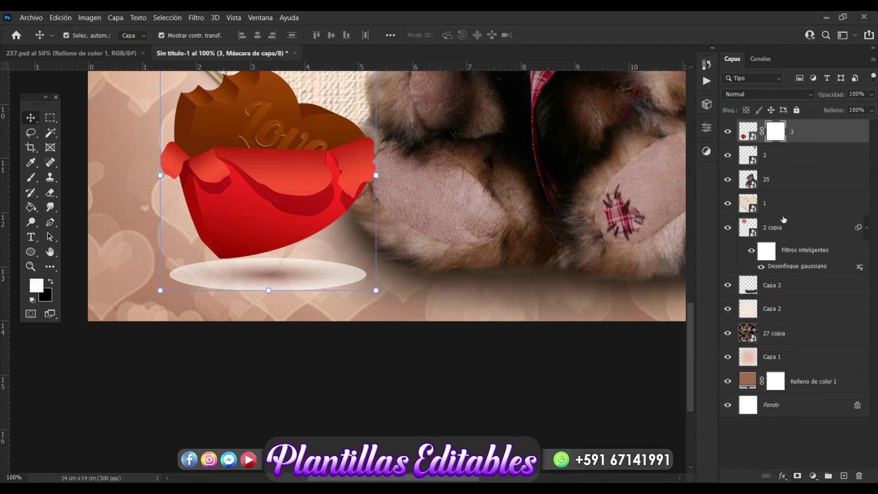
click(53, 197)
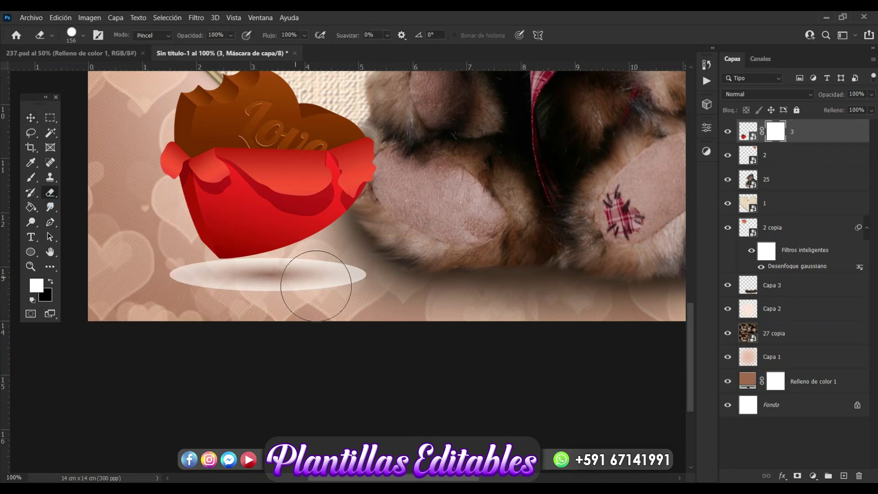
mouse_move(359, 291)
mouse_down()
mouse_move(314, 294)
mouse_move(274, 314)
mouse_up()
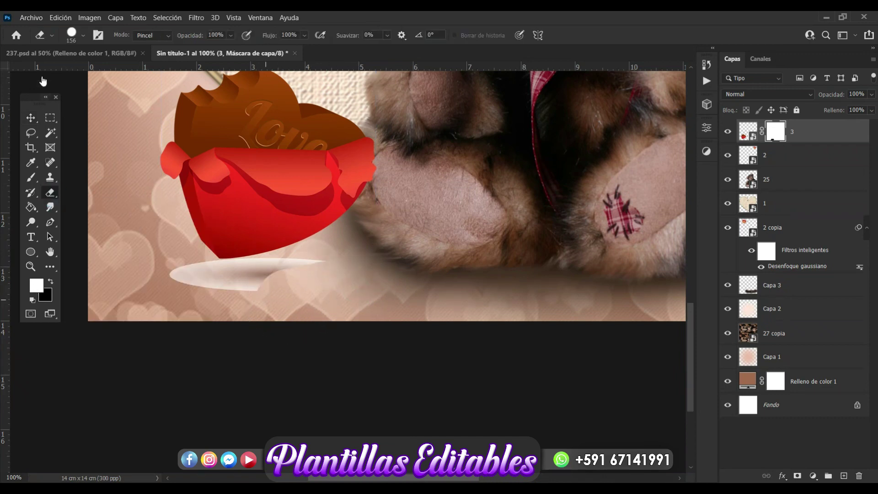
Step: Erase the rest of the white oval on layer 3's mask with a softened 134 px eraser
click(82, 35)
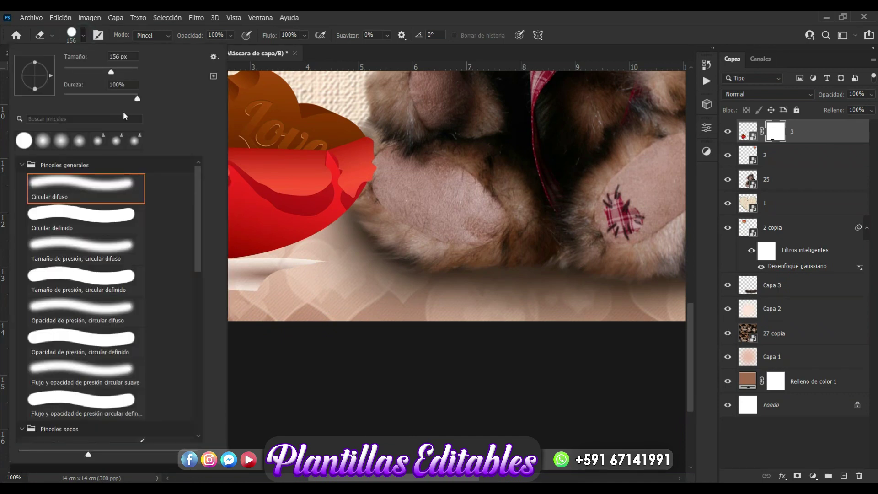
drag(136, 101, 67, 100)
drag(109, 69, 107, 70)
click(72, 34)
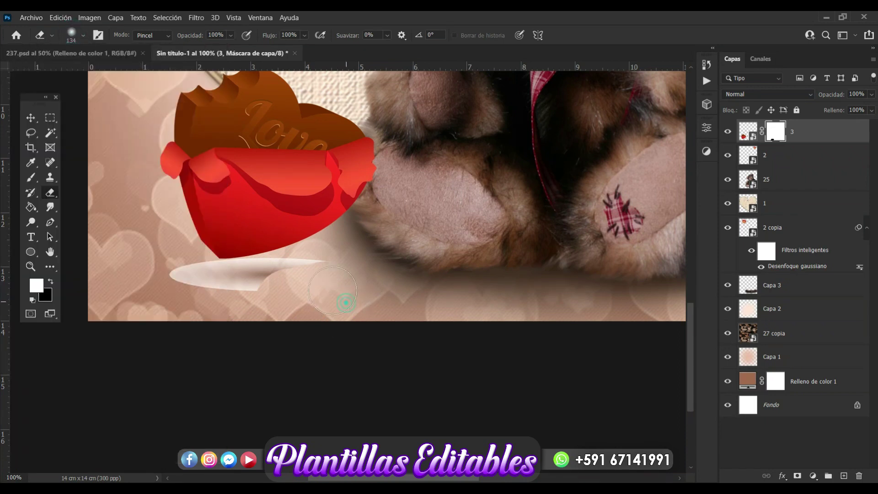
drag(316, 292, 180, 294)
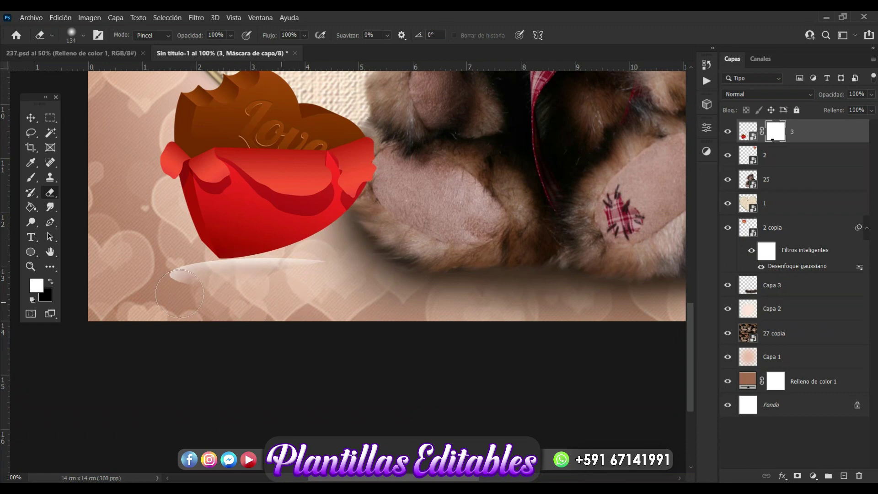
key(ctrl+z)
mouse_move(244, 293)
mouse_down()
mouse_move(154, 299)
mouse_move(339, 288)
mouse_move(278, 285)
mouse_up()
mouse_move(211, 298)
mouse_down()
mouse_move(181, 300)
mouse_move(188, 291)
mouse_move(169, 288)
mouse_up()
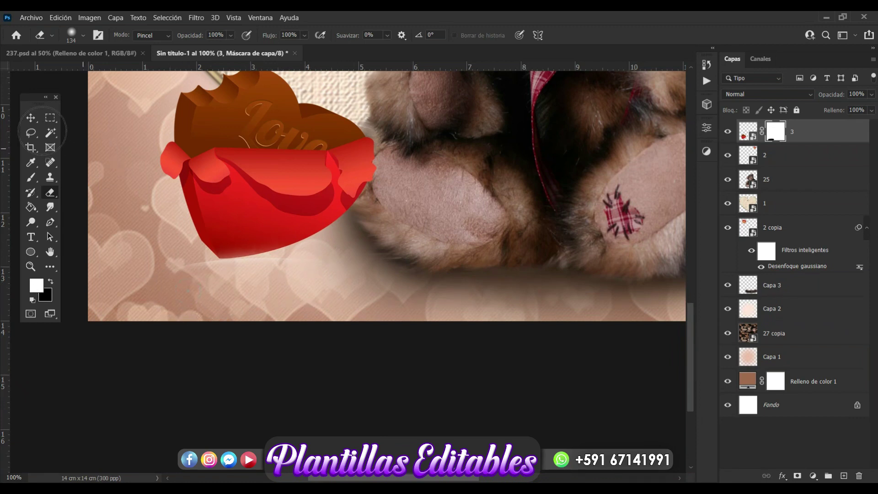
Step: Create a new empty layer for the chocolate heart's shadow and place it directly beneath layer 3
click(31, 119)
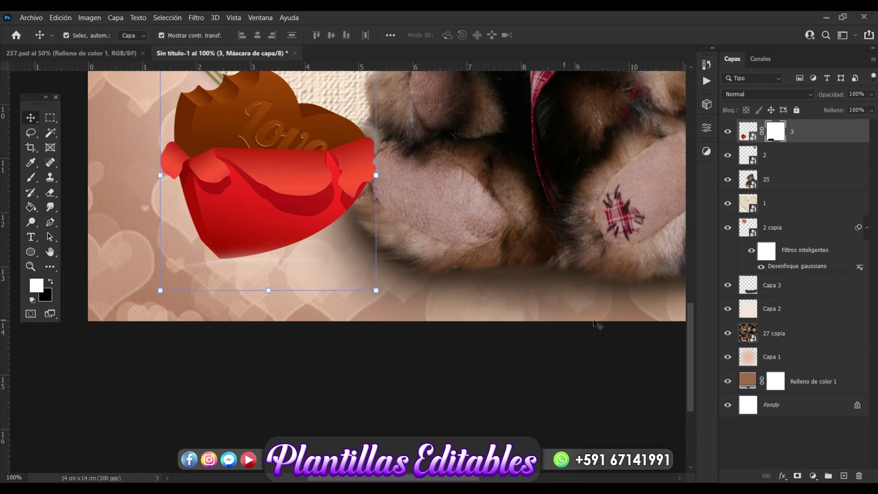
click(846, 476)
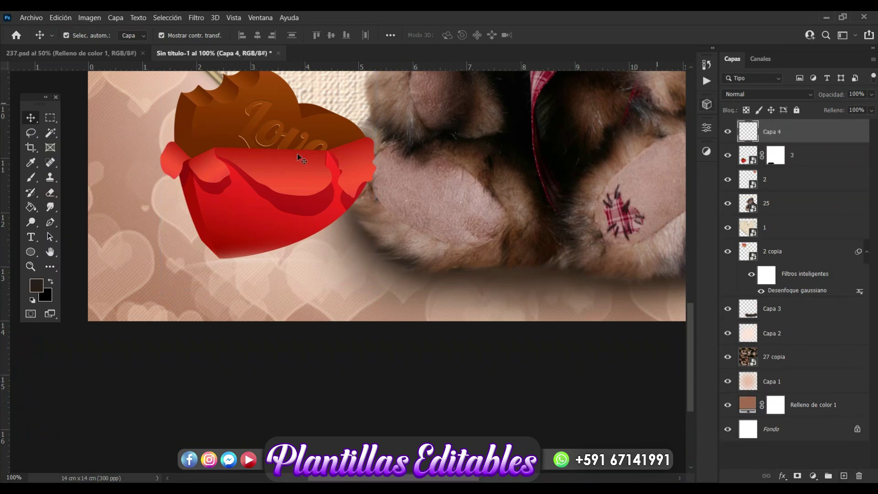
click(30, 177)
mouse_move(217, 222)
mouse_down()
mouse_move(231, 220)
mouse_move(219, 224)
mouse_up()
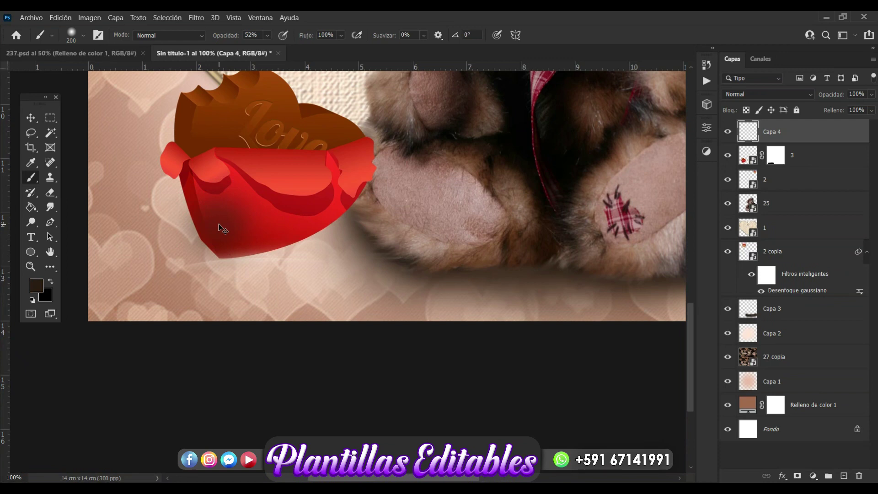
key(ctrl+z)
drag(819, 134, 813, 164)
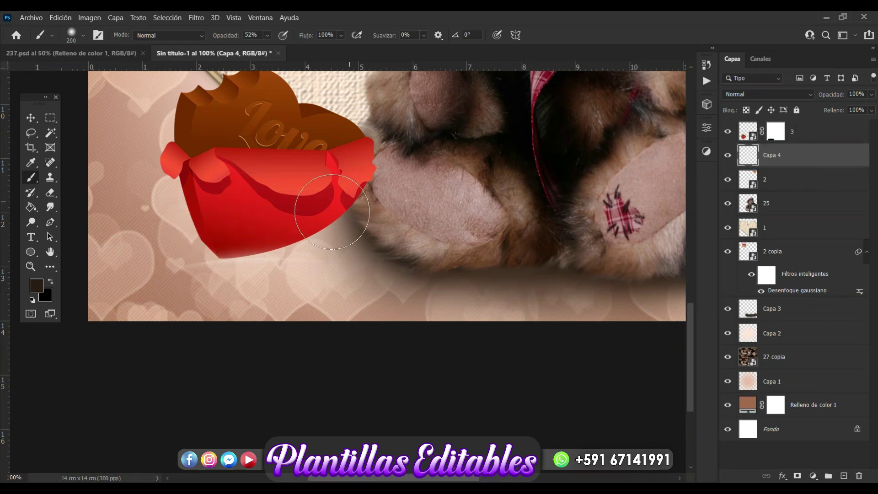
Step: Paint a soft dark brown shadow around the chocolate heart's base on Capa 4 with a 200 px brush at 52% opacity
mouse_move(281, 226)
mouse_down()
mouse_move(221, 220)
mouse_move(245, 229)
mouse_move(216, 220)
mouse_move(211, 204)
mouse_move(220, 211)
mouse_move(212, 221)
mouse_move(267, 220)
mouse_move(320, 198)
mouse_move(285, 220)
mouse_up()
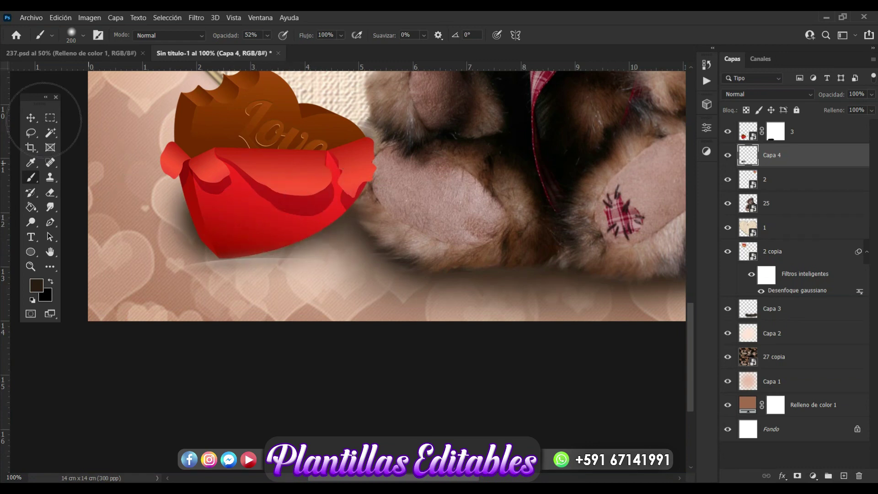
click(31, 117)
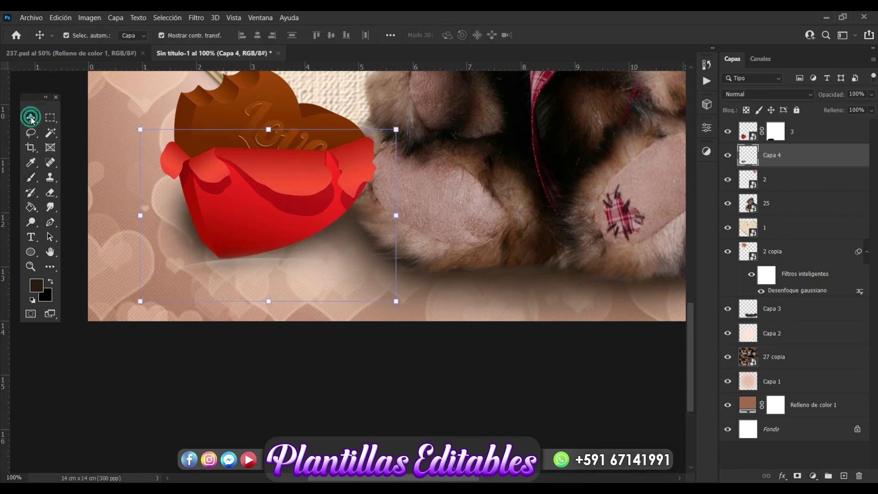
click(529, 390)
key(ctrl+minus)
key(ctrl+minus)
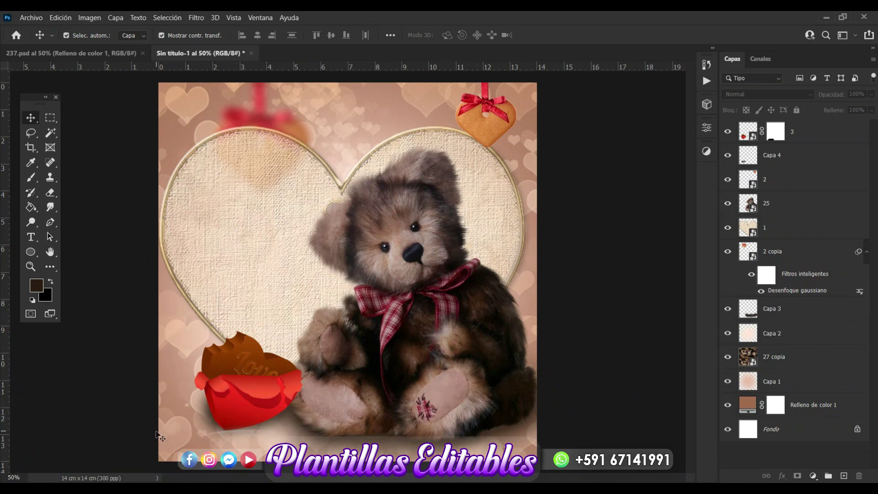
Step: Place picture 26, the pink heart balloons, from the tarjeta 2 folder into the design
key(alt+Tab)
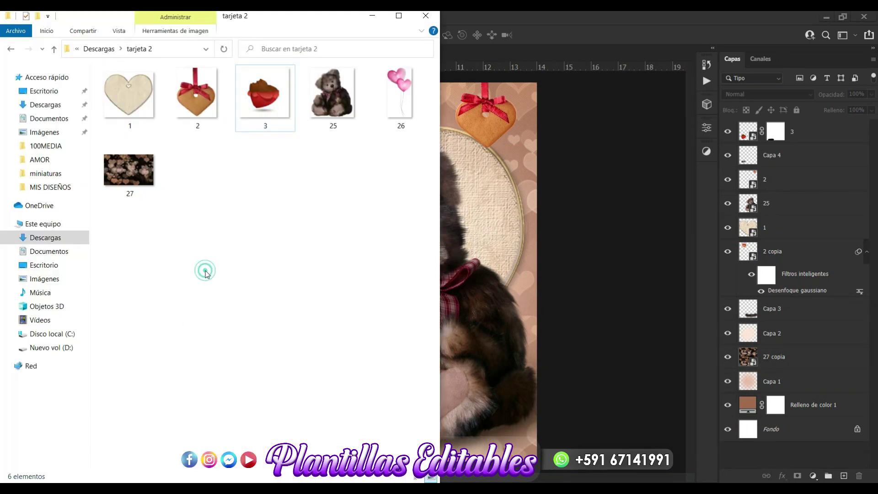
click(398, 101)
drag(398, 101, 487, 265)
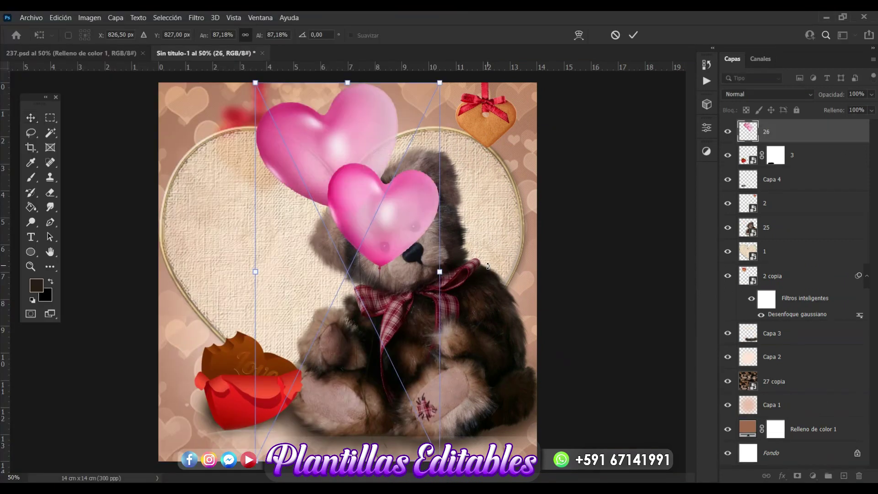
key(Return)
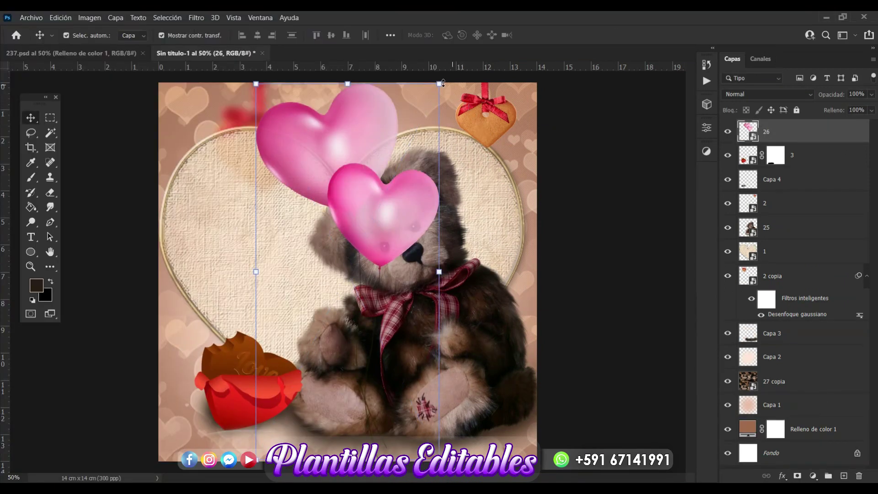
Step: Scale the balloons to 31.80%, position them at the design's left edge above the chocolate heart, and move their layer beneath layer 3
drag(443, 82, 323, 323)
drag(307, 393, 210, 358)
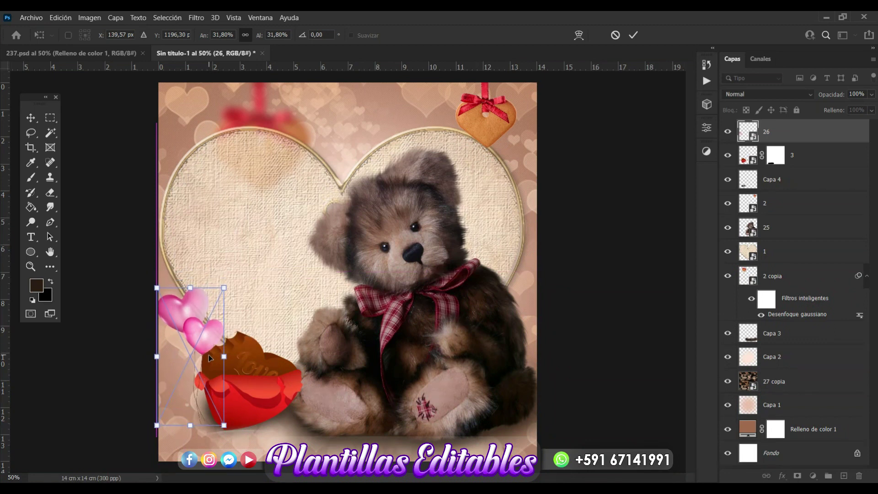
key(Return)
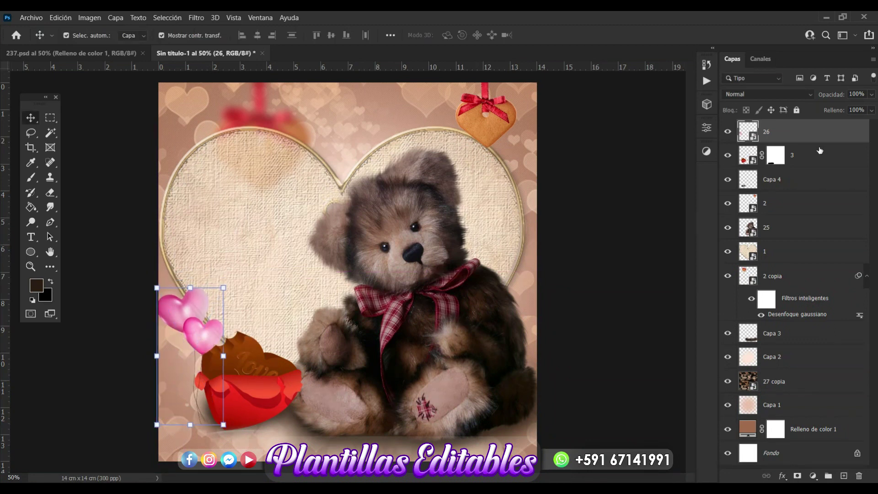
drag(812, 140, 809, 171)
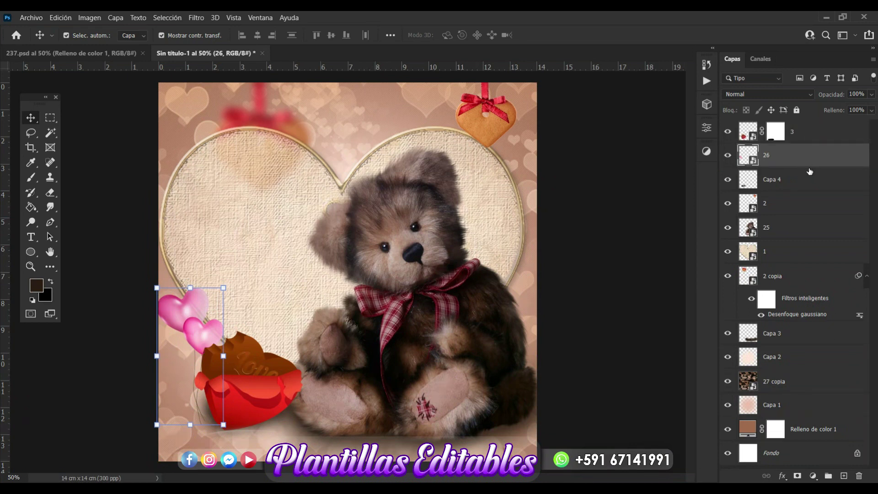
Step: Add a Hue/Saturation adjustment clipped to the balloons on layer 26 and set its hue to +28
click(707, 154)
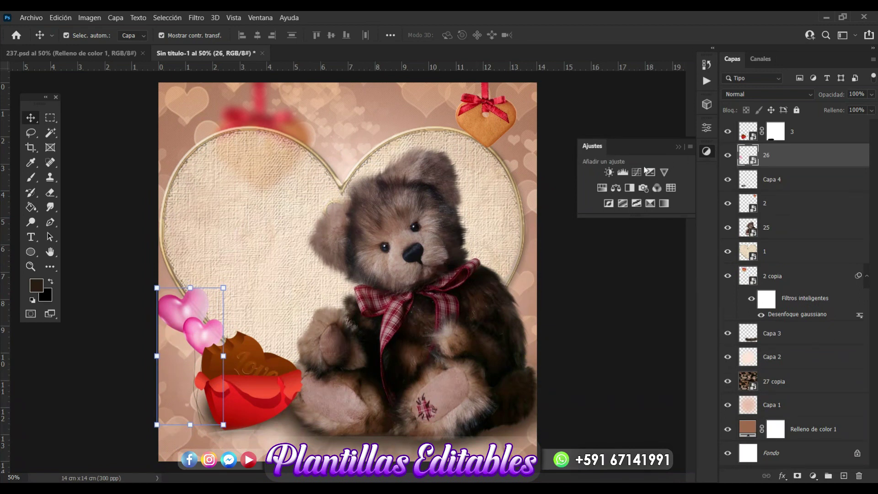
click(602, 188)
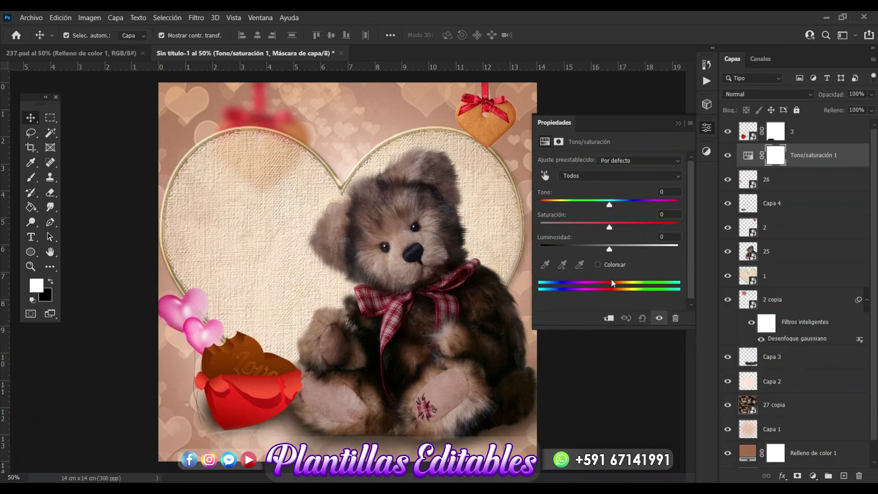
click(609, 318)
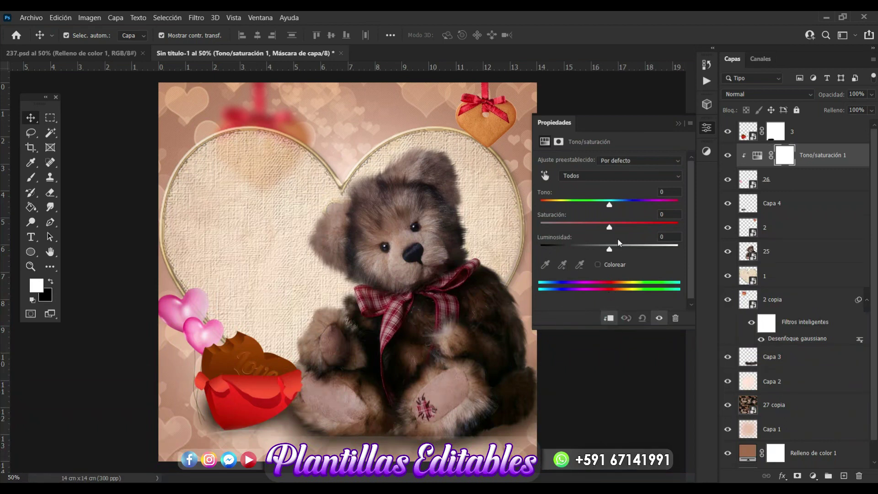
drag(609, 208, 631, 213)
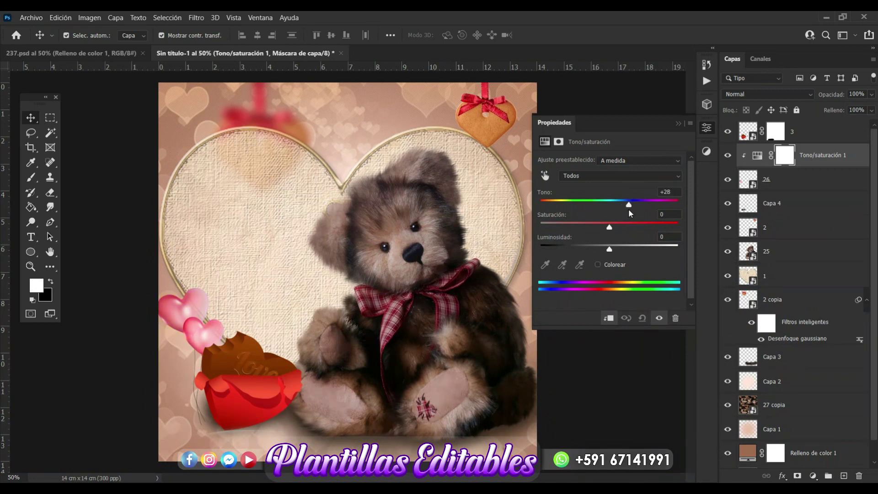
click(678, 124)
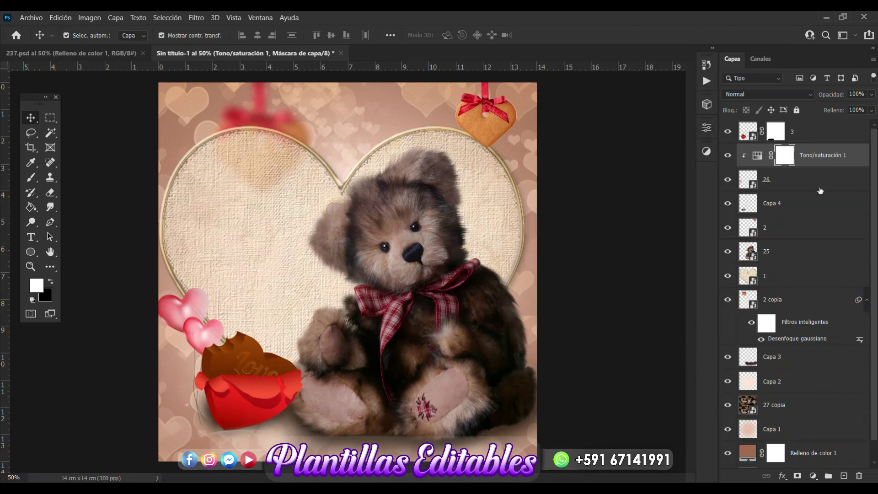
click(629, 203)
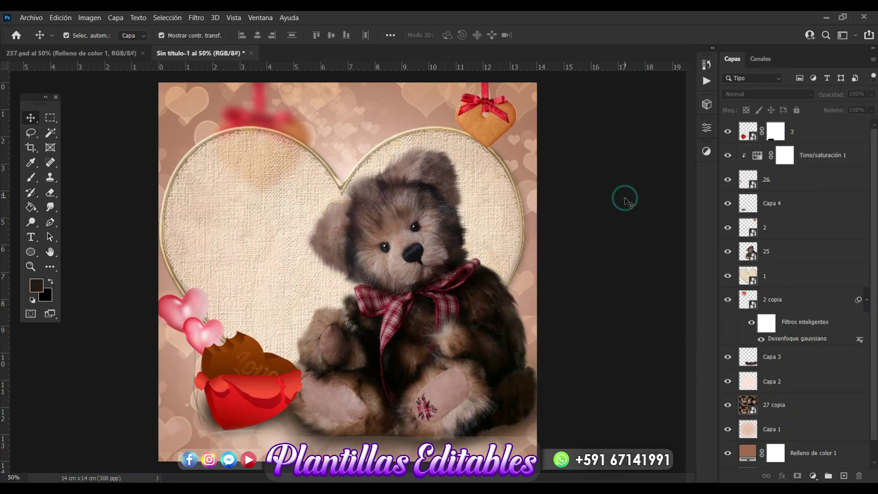
Step: Duplicate the blurred cookie heart, scale the copy to 22.48%, rotate it -22.26°, and position it at the design's lower-left corner
click(290, 119)
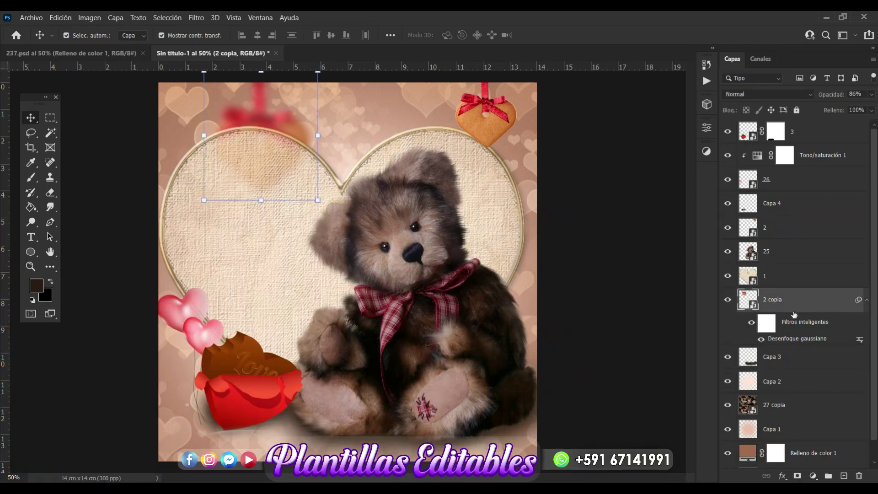
key(ctrl+j)
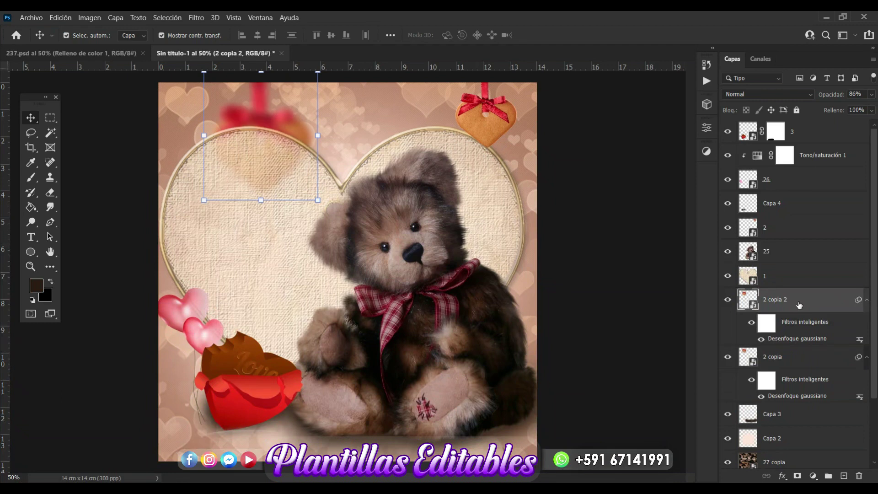
click(319, 135)
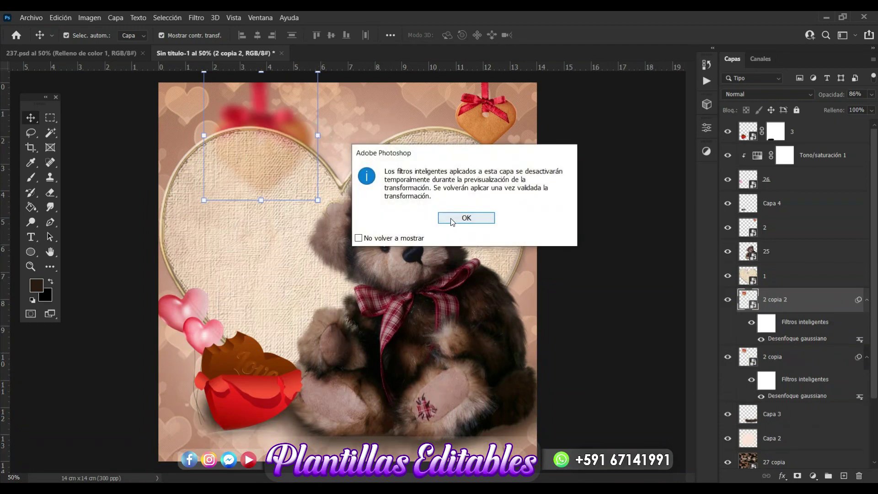
click(451, 219)
drag(295, 127, 197, 412)
drag(225, 345, 201, 303)
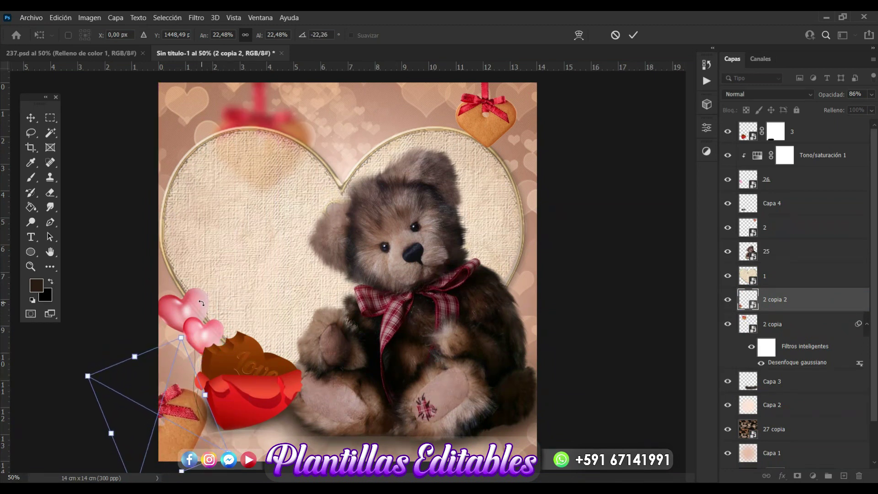
key(Return)
click(641, 378)
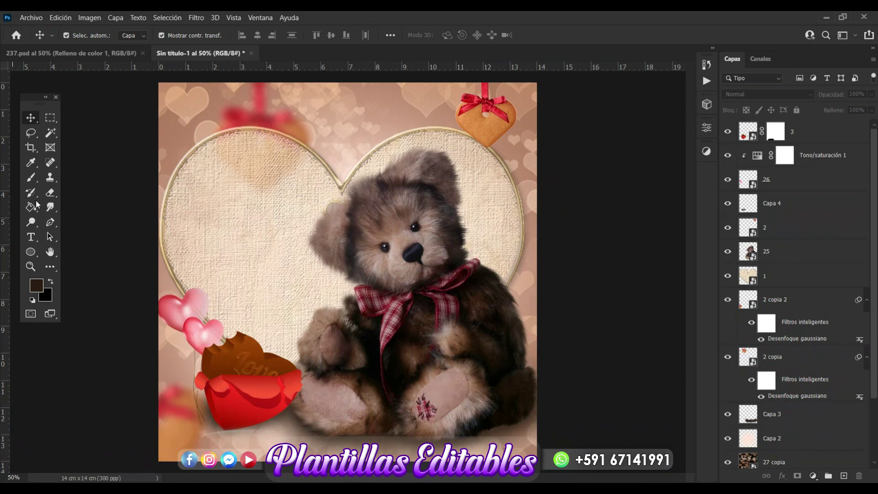
Step: Add the centred three-line text "TÚ / eres el amor de / vida..." in Amazing Kids Regular 12 pt on the fabric heart
click(31, 236)
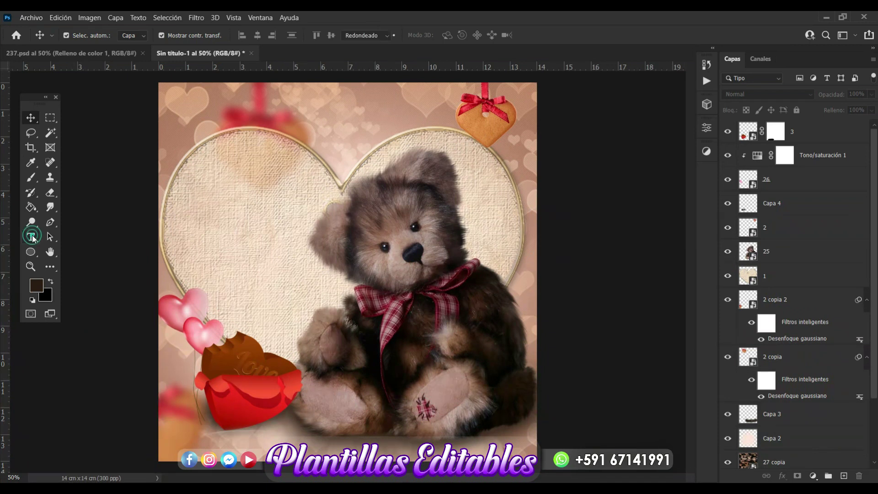
click(202, 210)
key(BackSpace)
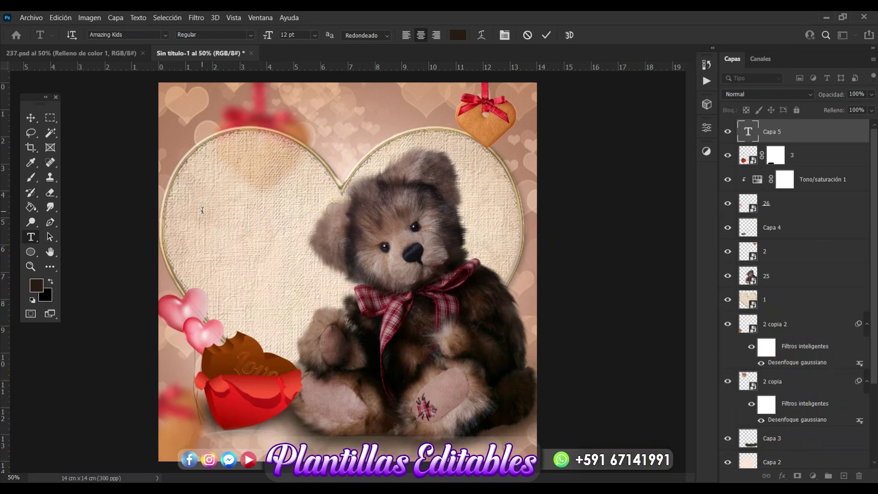
text(A)
text(2do)
text( el amor de)
text(vida)
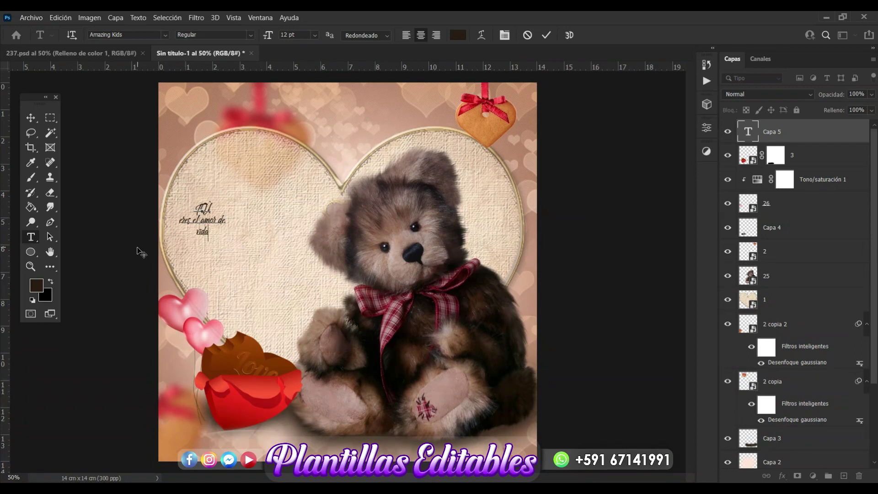
text(...)
Step: Enlarge the text to 289.58% so it fills the fabric heart's left half beside the bear
click(31, 117)
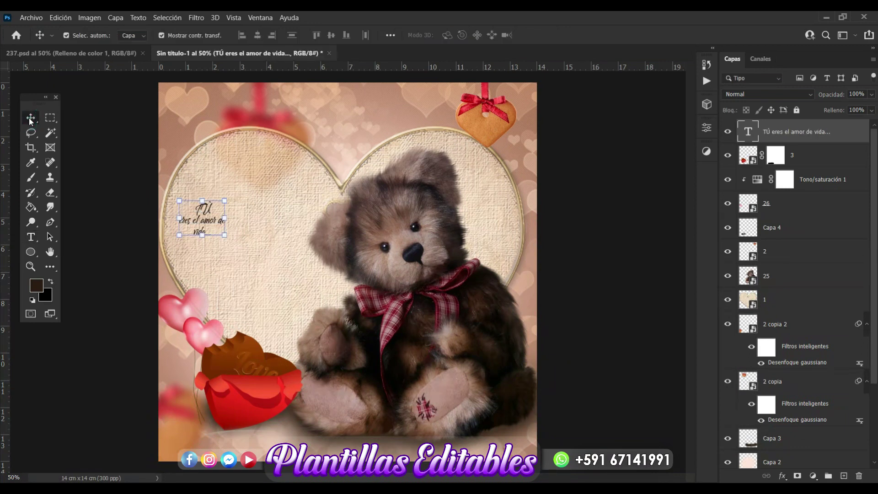
drag(226, 218, 316, 221)
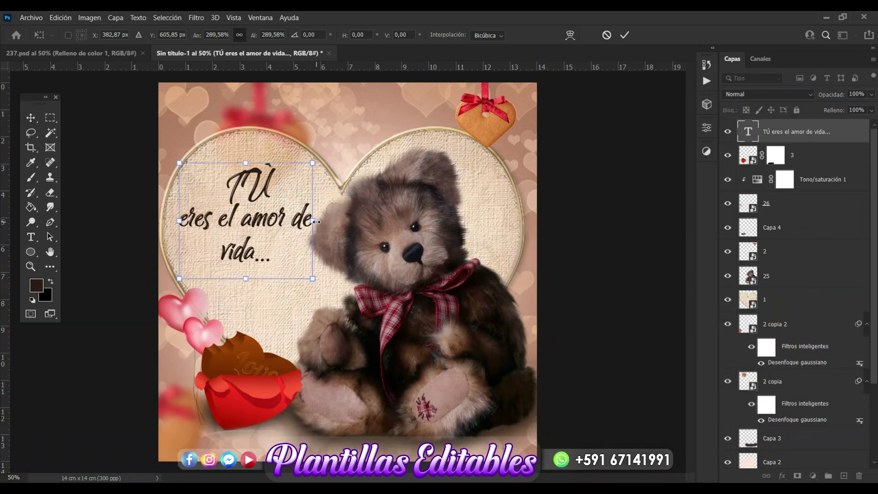
key(Return)
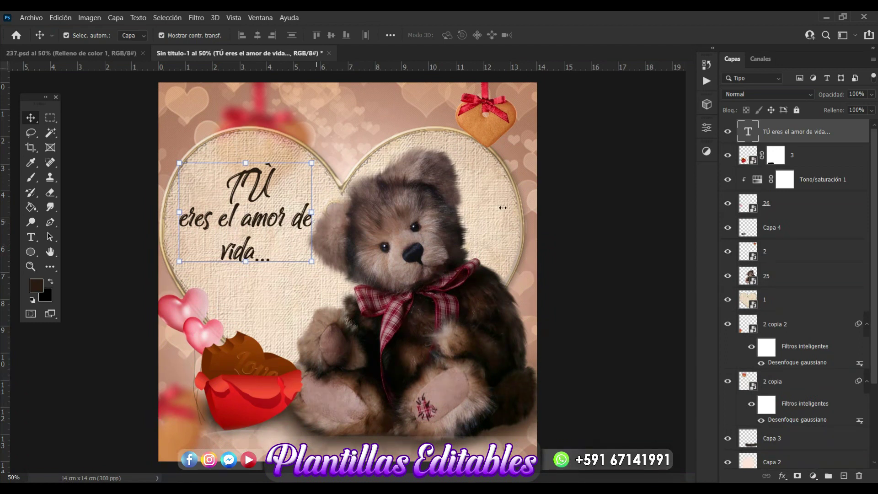
Step: Add a Color Overlay effect to the text layer with the colour white (ffffff)
click(783, 477)
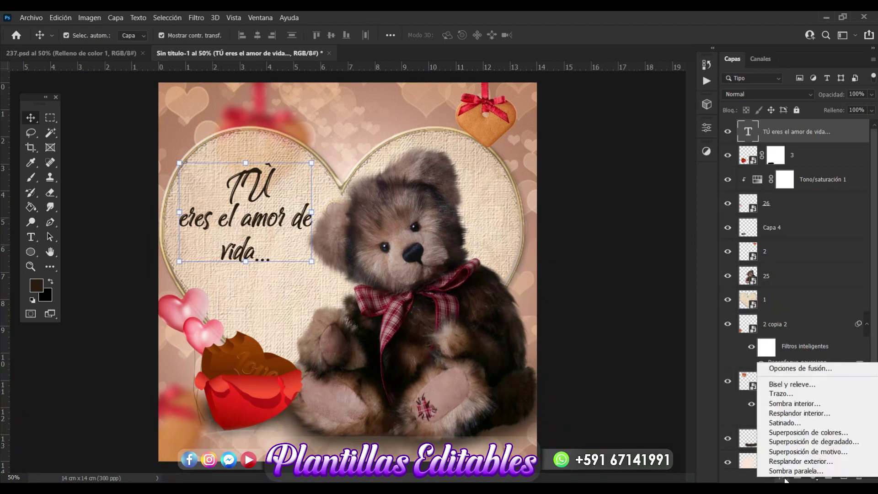
click(812, 436)
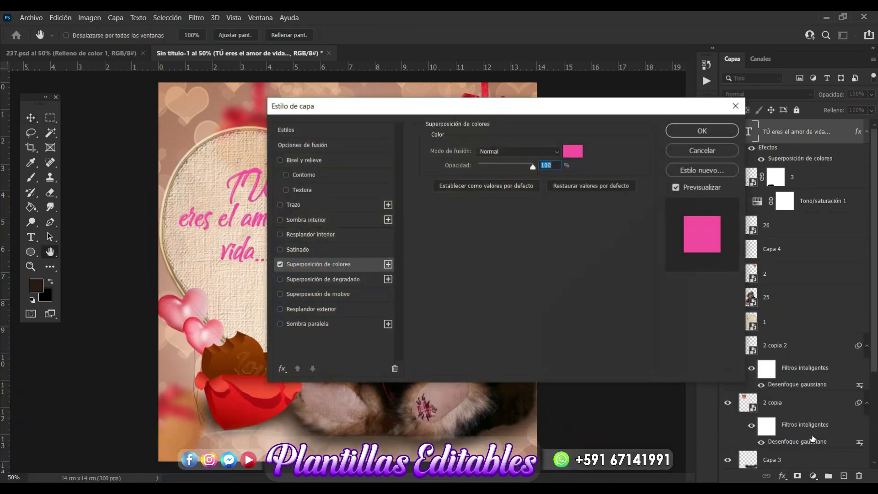
drag(560, 111, 712, 72)
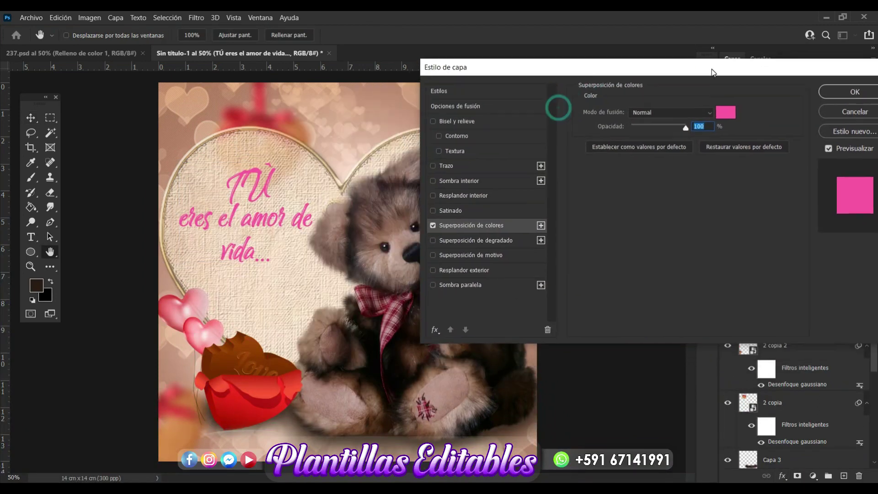
click(725, 112)
drag(490, 126, 422, 117)
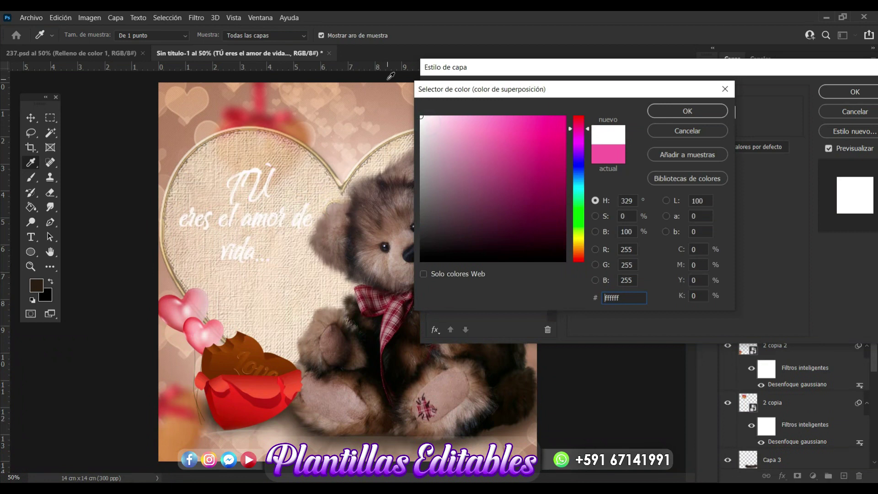
click(690, 111)
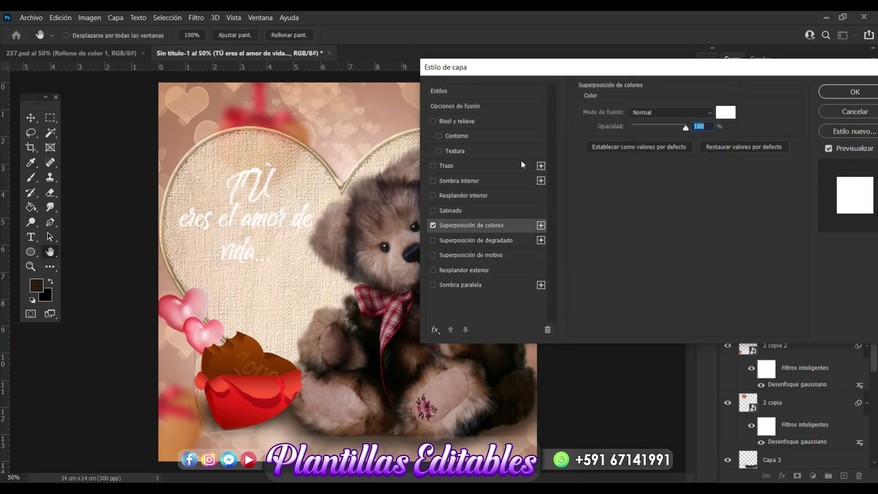
Step: Add a 5 px outside stroke in dark brown (482802) to the "TÚ eres el amor de vida..." text layer
click(507, 166)
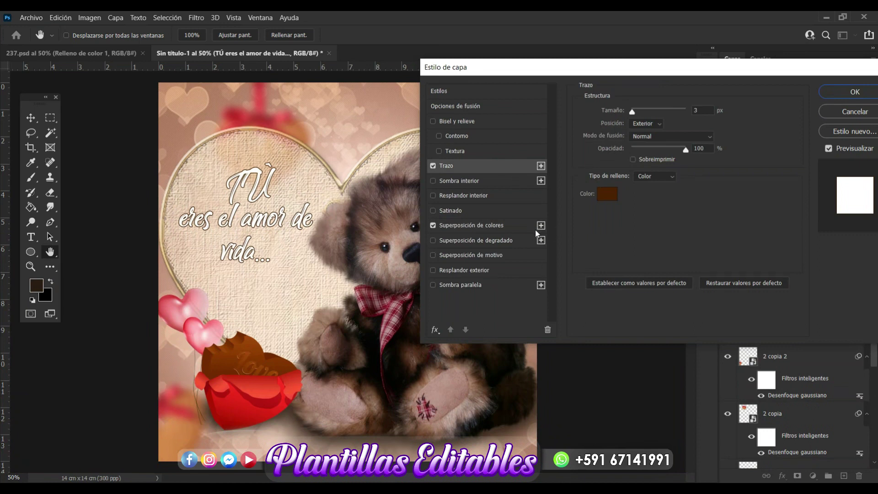
click(610, 196)
click(562, 221)
click(673, 114)
drag(632, 112, 634, 112)
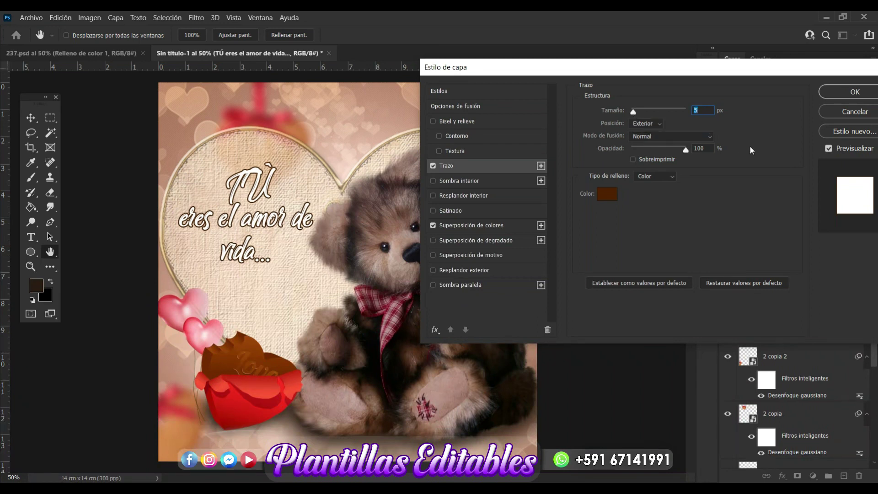
click(831, 91)
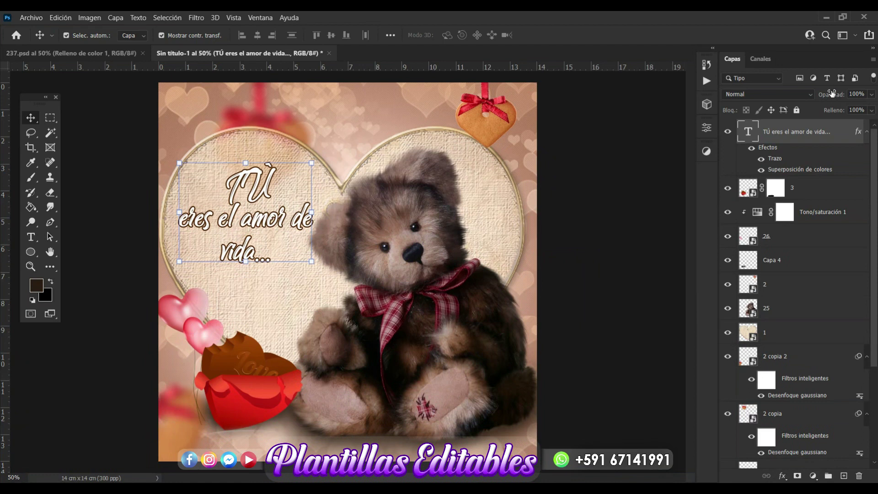
Step: Add the text "Te Amo" in Amazing Kids Regular below the phrase and enlarge it to reach the bear's bow
click(29, 237)
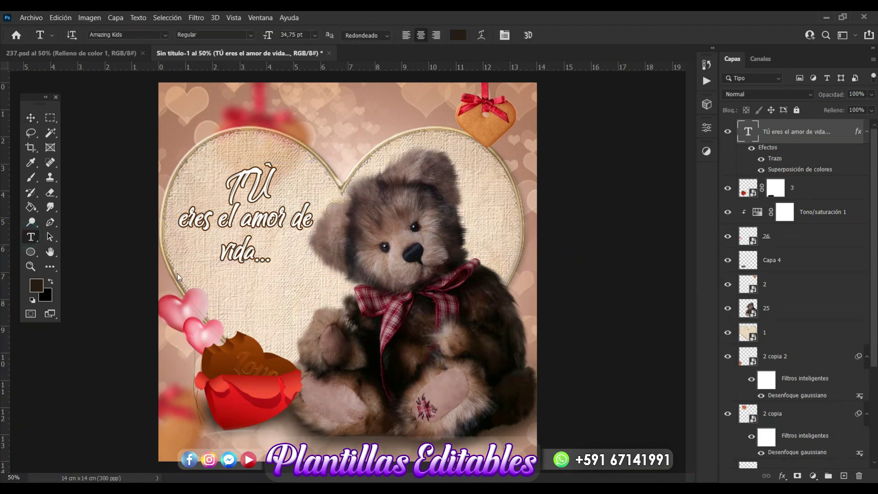
click(222, 298)
text(Te Amo)
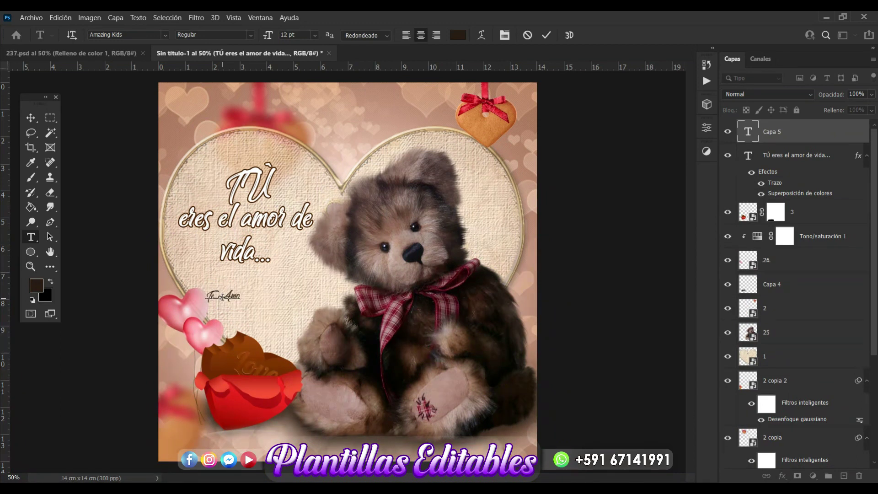
click(31, 119)
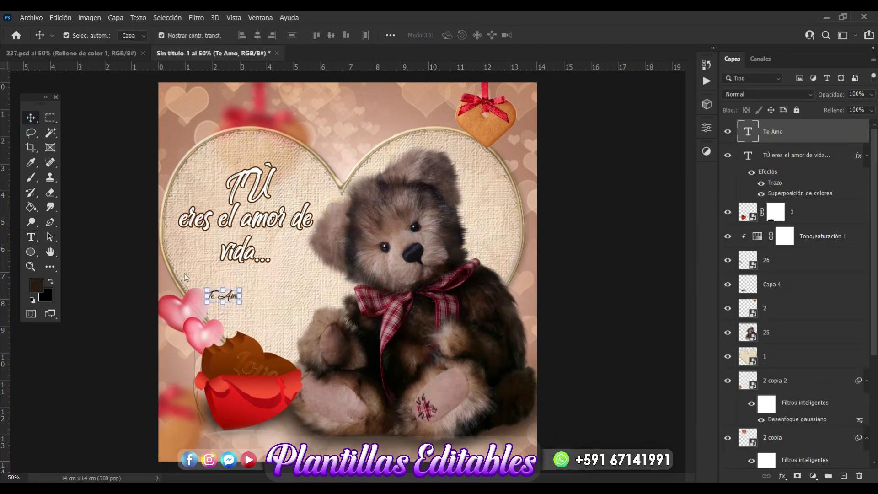
drag(241, 296, 344, 299)
key(Return)
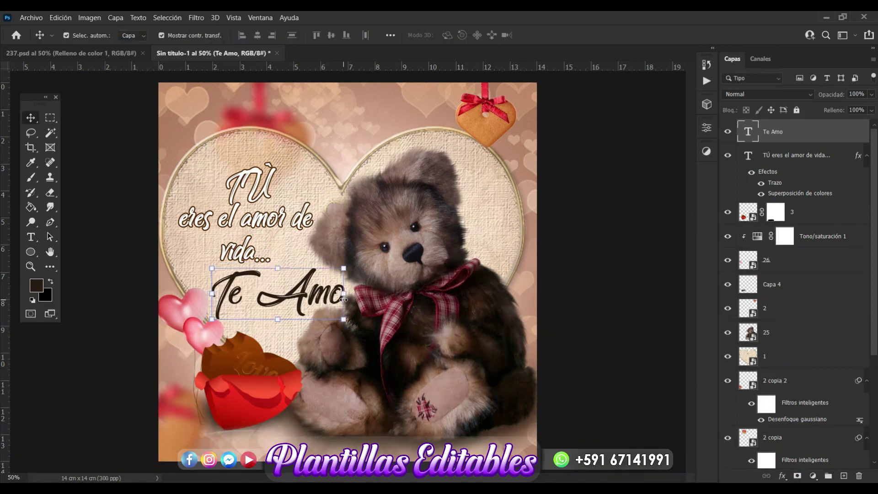
Step: Give the "Te Amo" text a white Color Overlay and a 5 px outside stroke in red sampled from the chocolate heart's wrapper
click(783, 476)
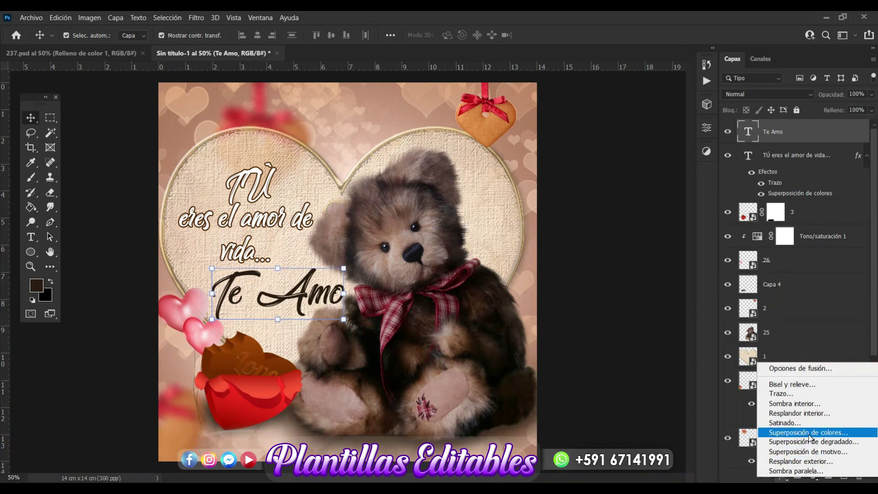
click(809, 433)
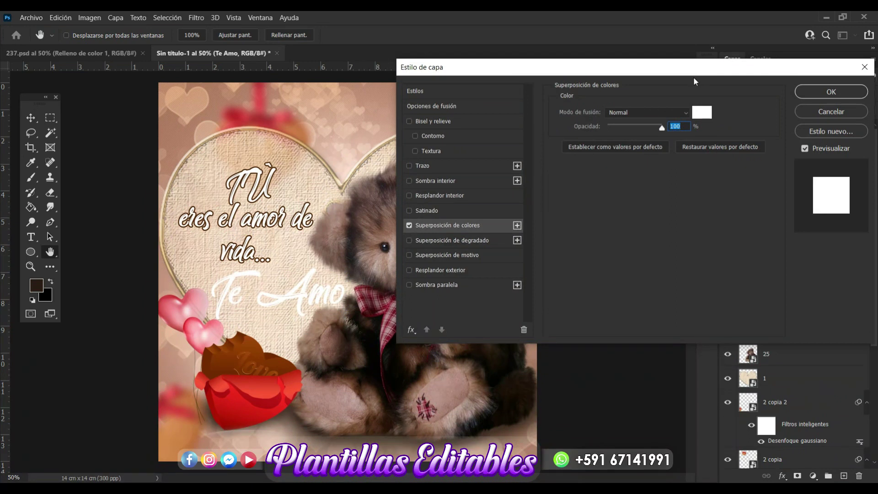
click(449, 166)
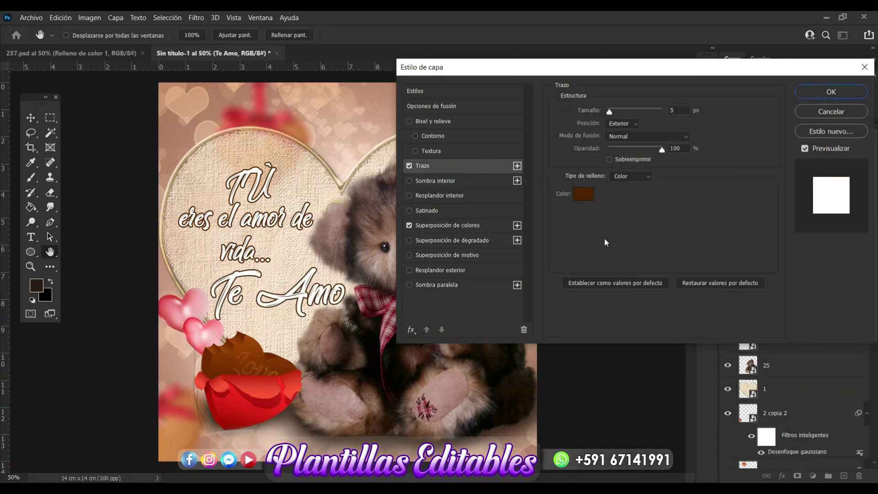
click(583, 194)
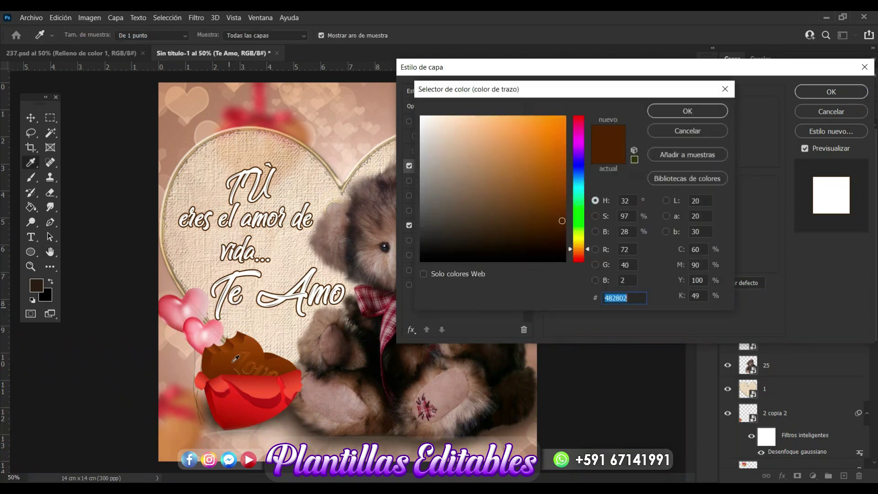
click(243, 387)
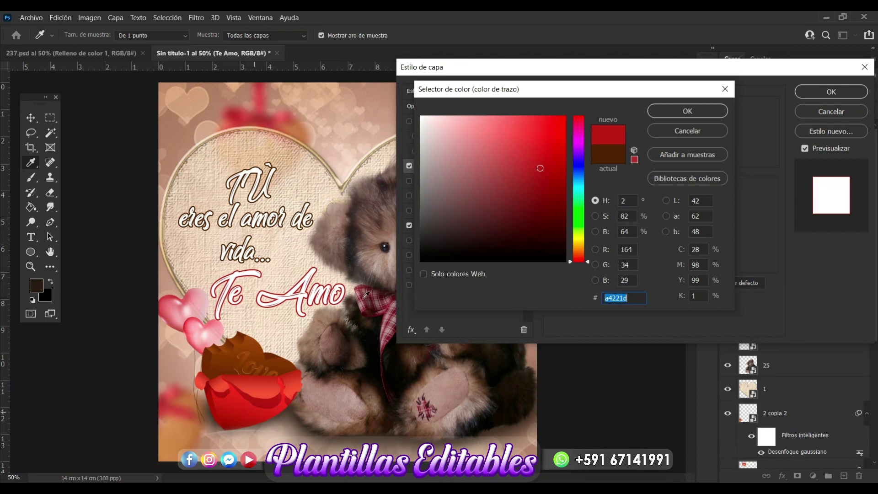
click(694, 111)
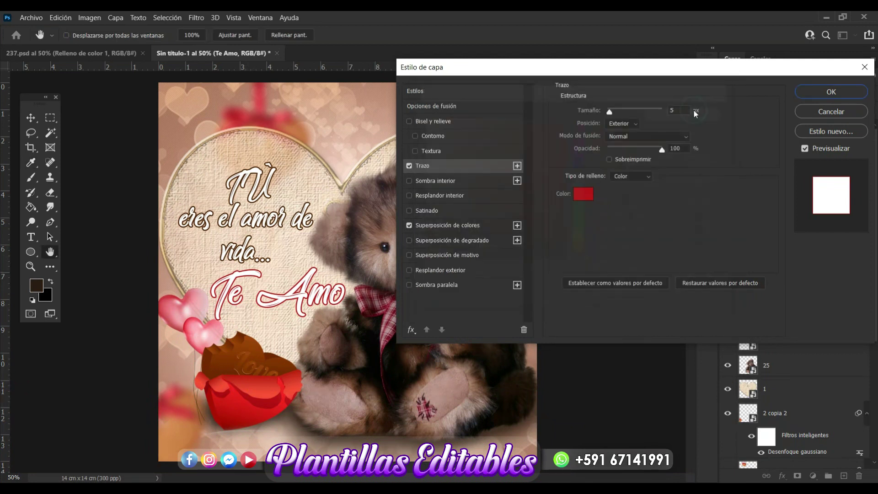
click(821, 92)
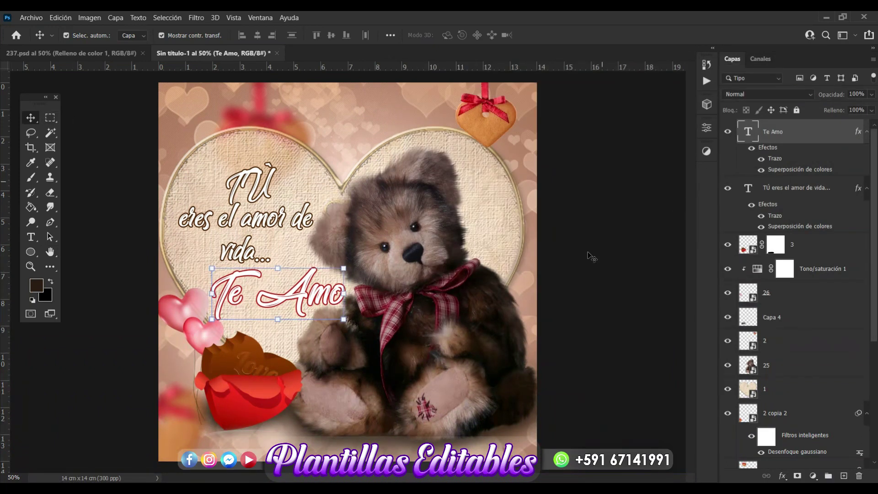
click(588, 253)
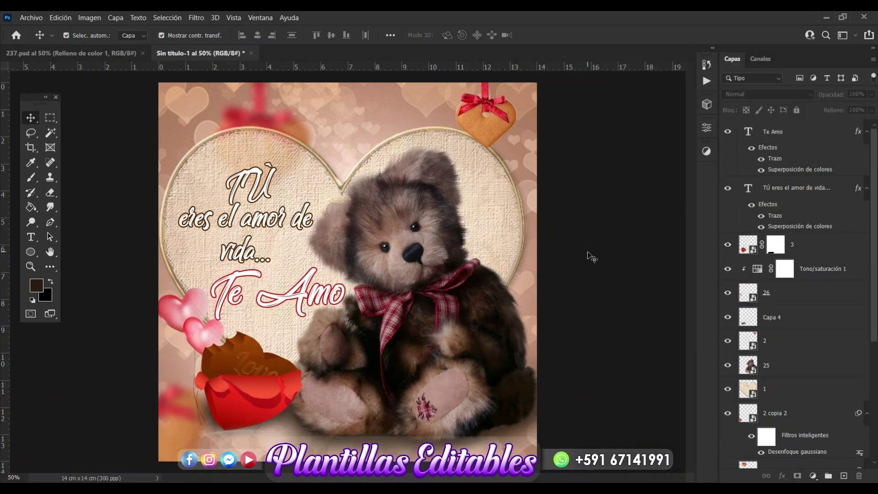